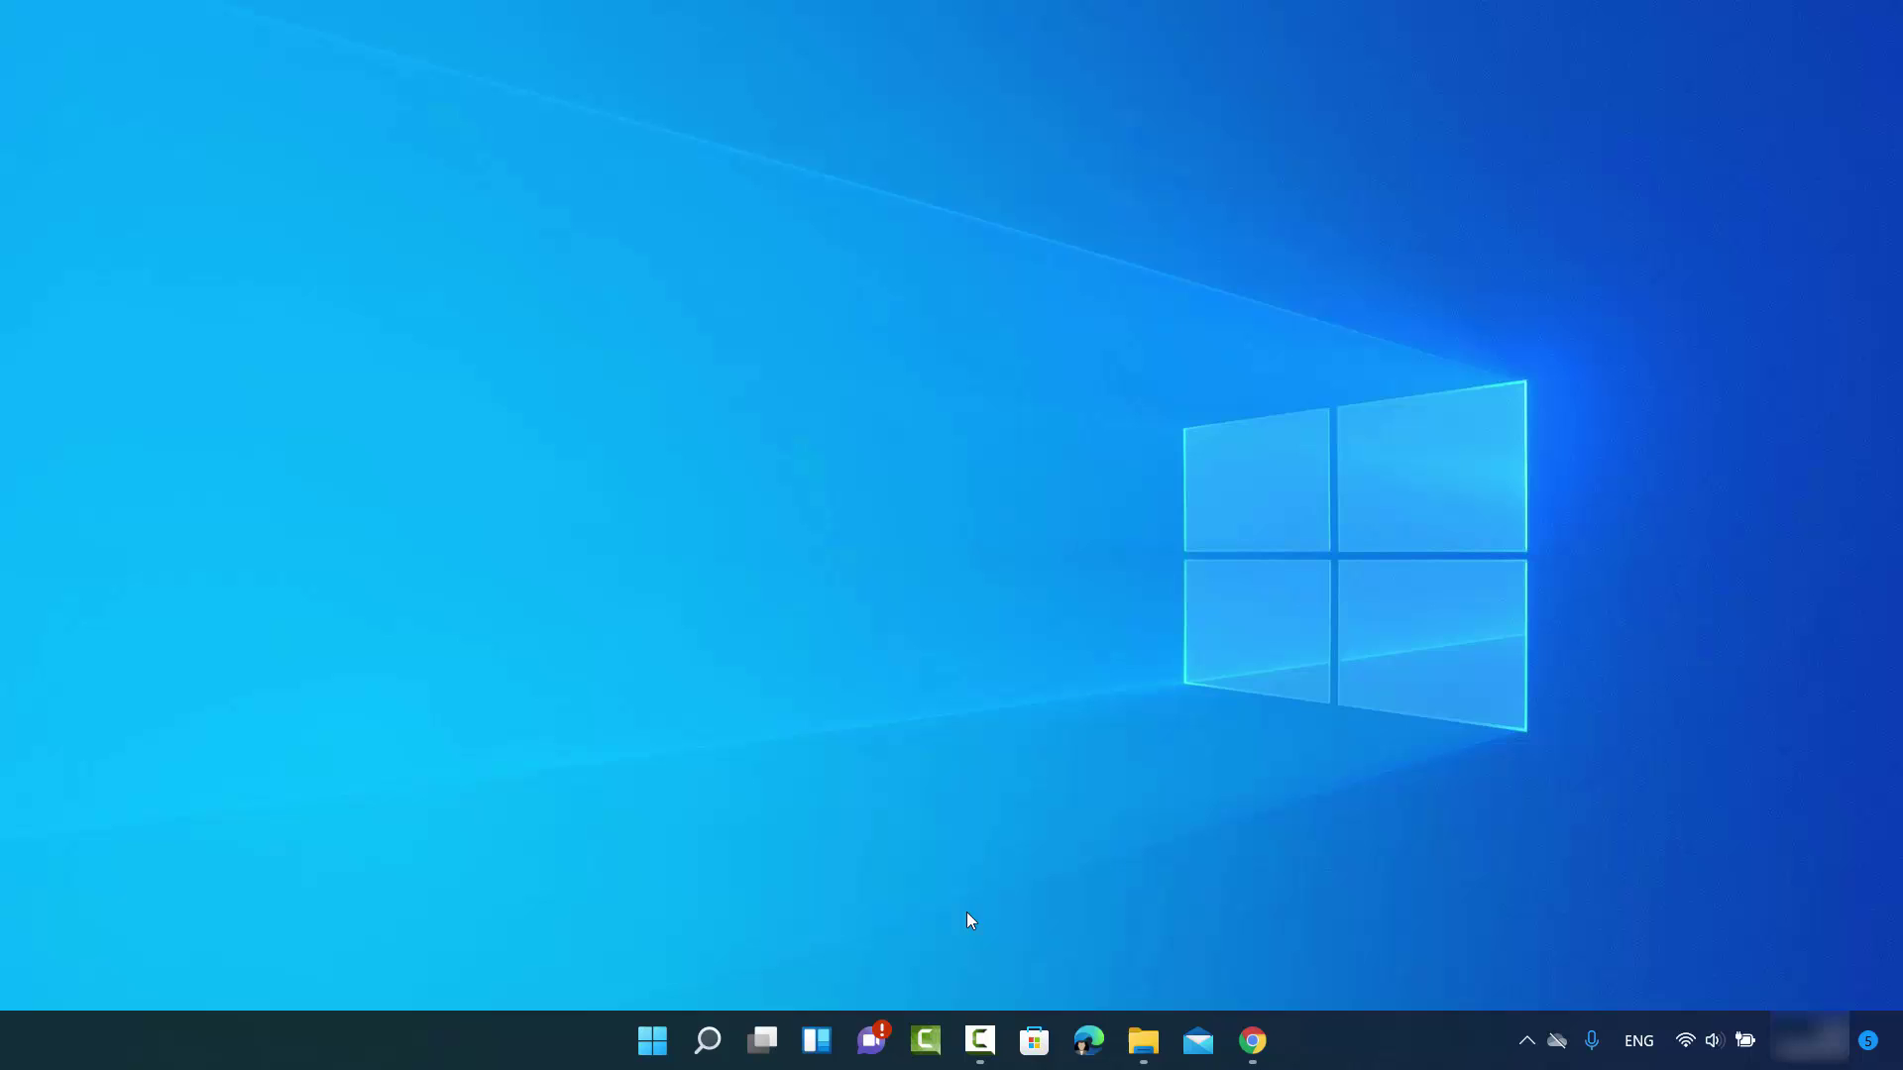
Step: Point to the File Explorer icon on the taskbar to bring back the This PC window
mouse_move(1142, 1044)
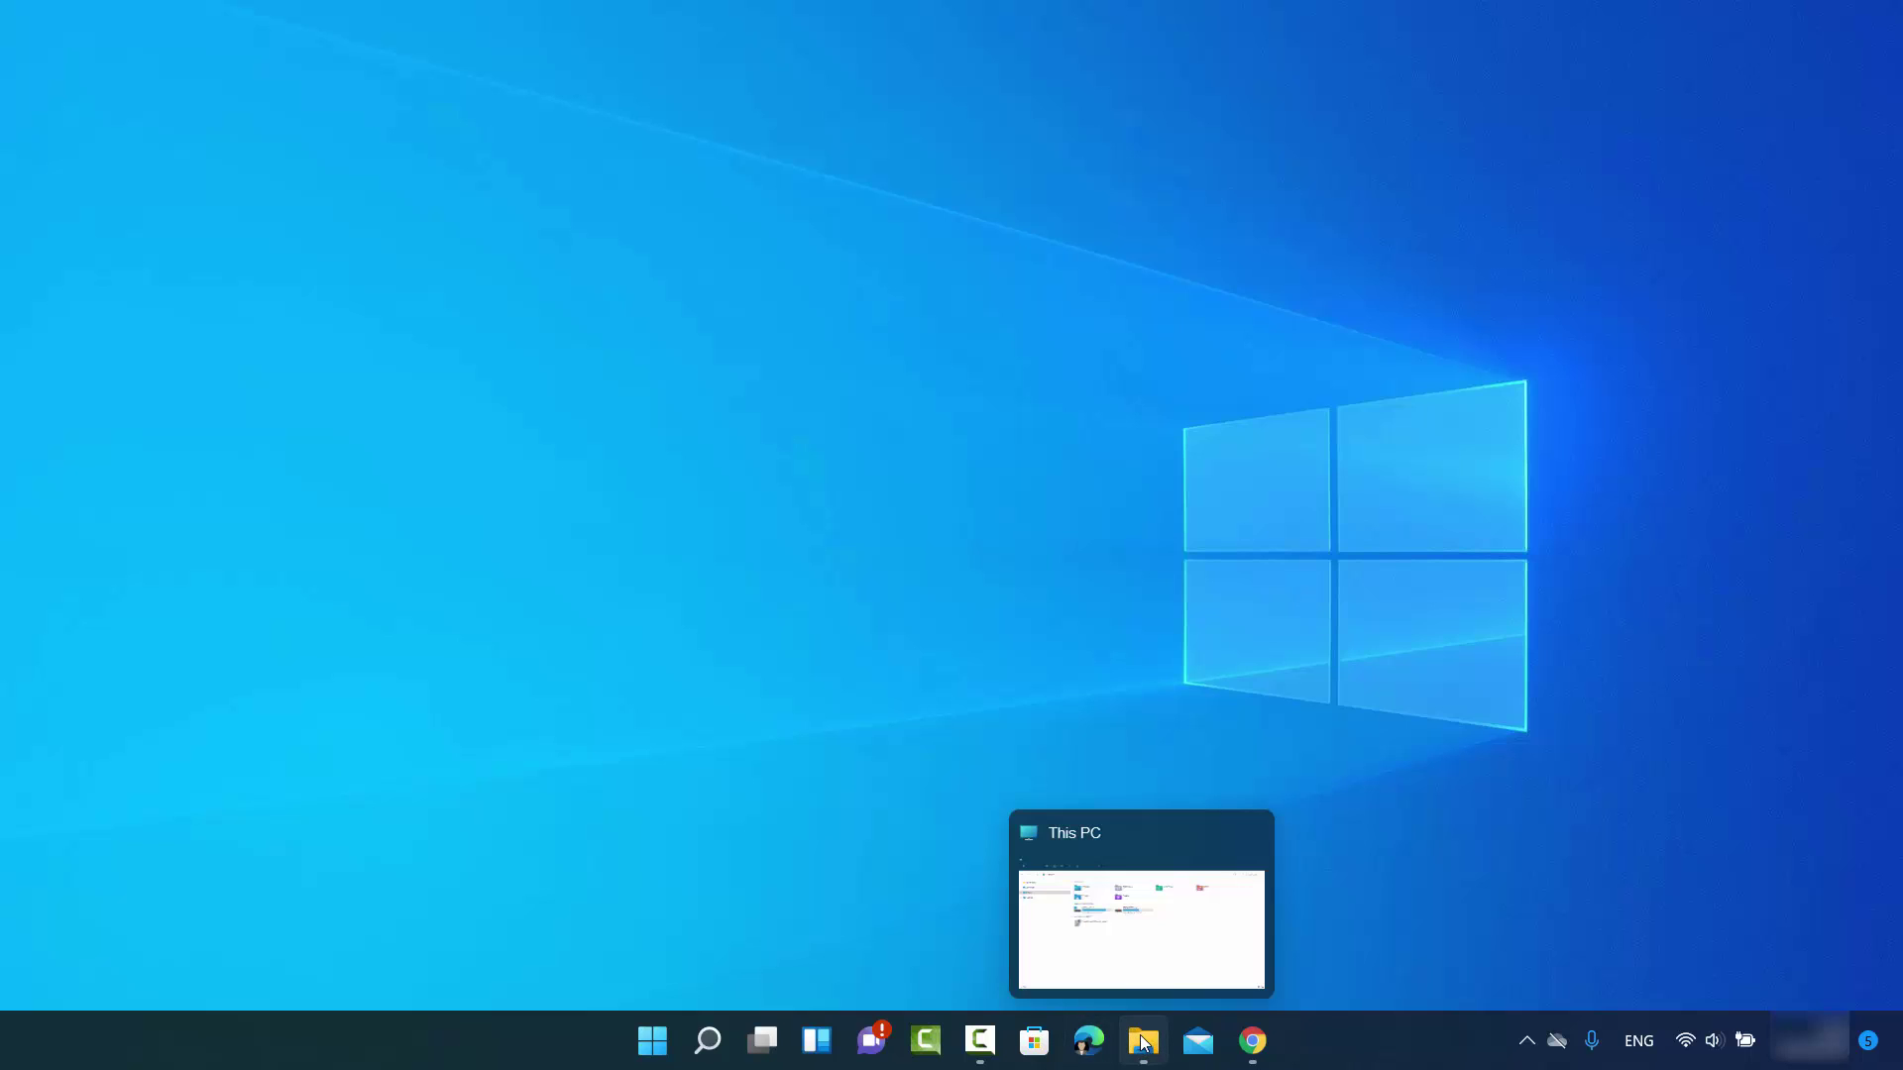
Step: Bring This PC to the front and confirm DATADRIVE1 (D:) has 440 GB free of 931 GB
left_click(1145, 1047)
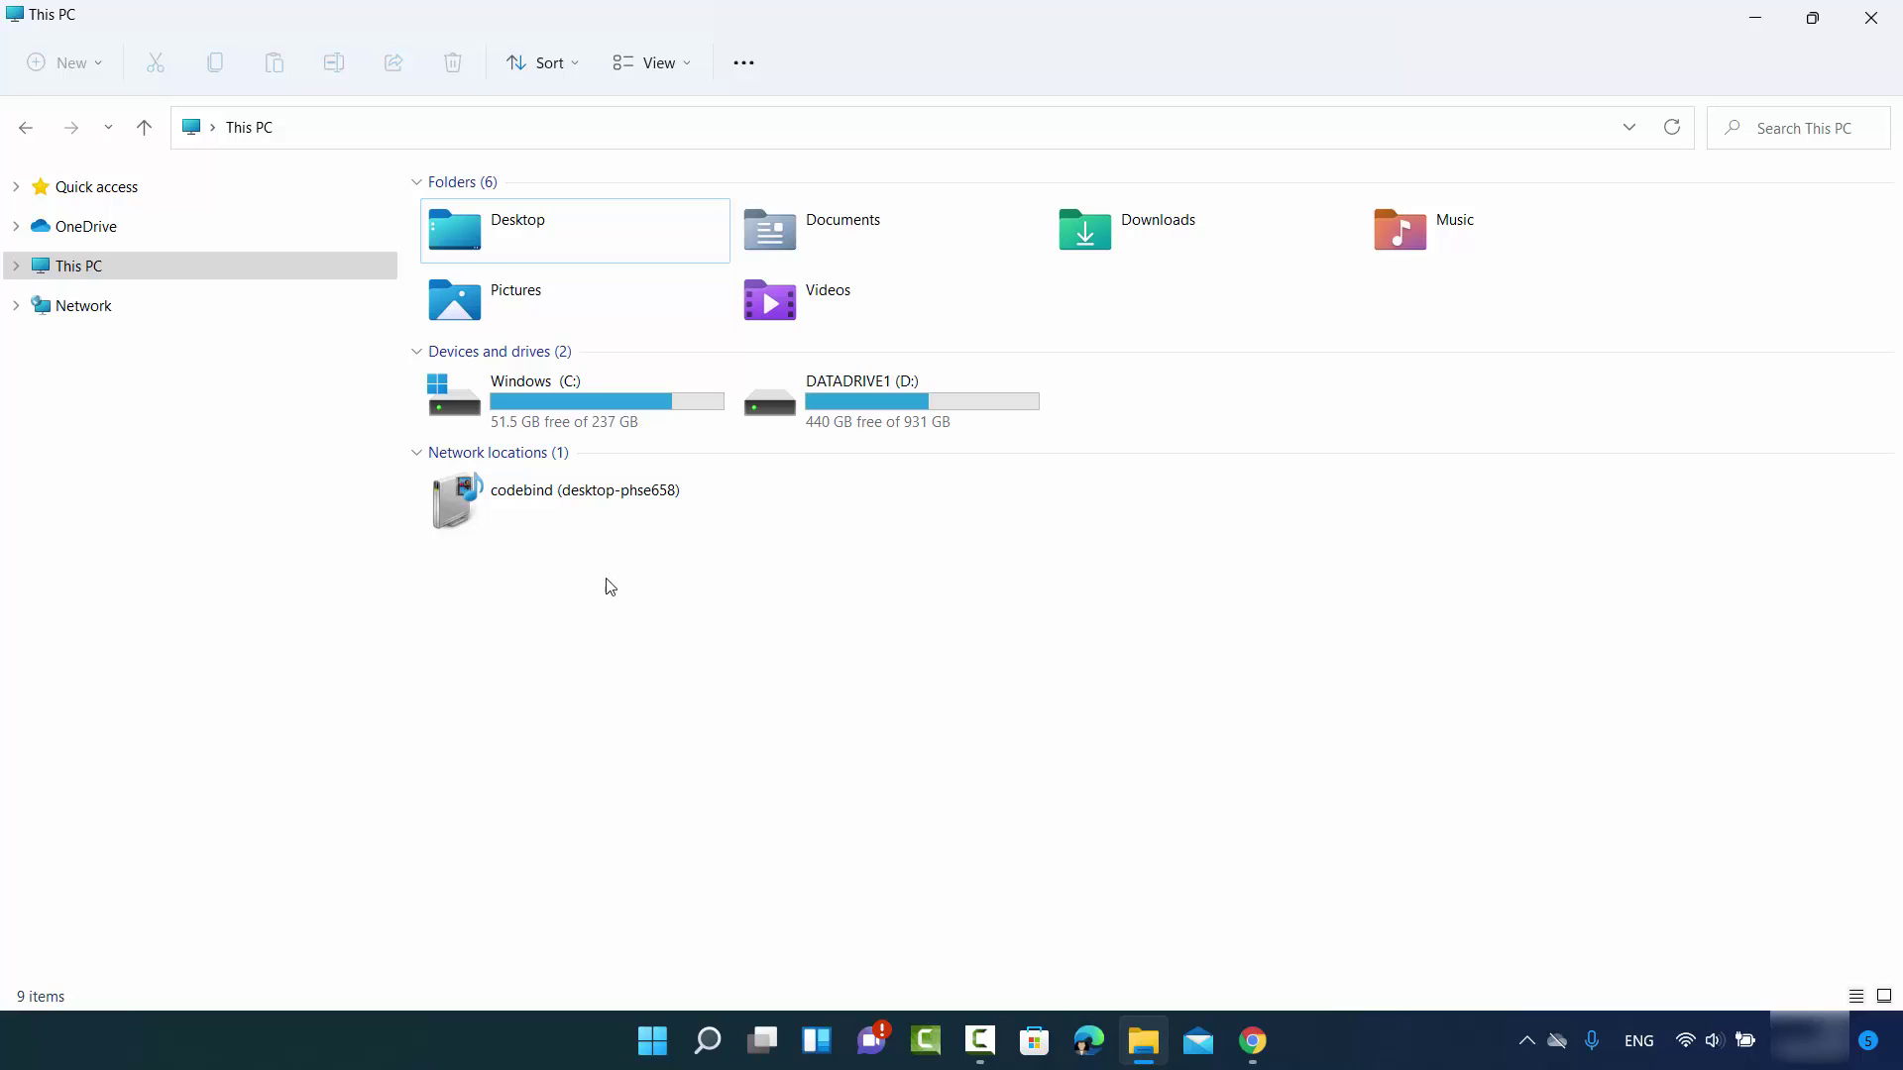
left_click(93, 280)
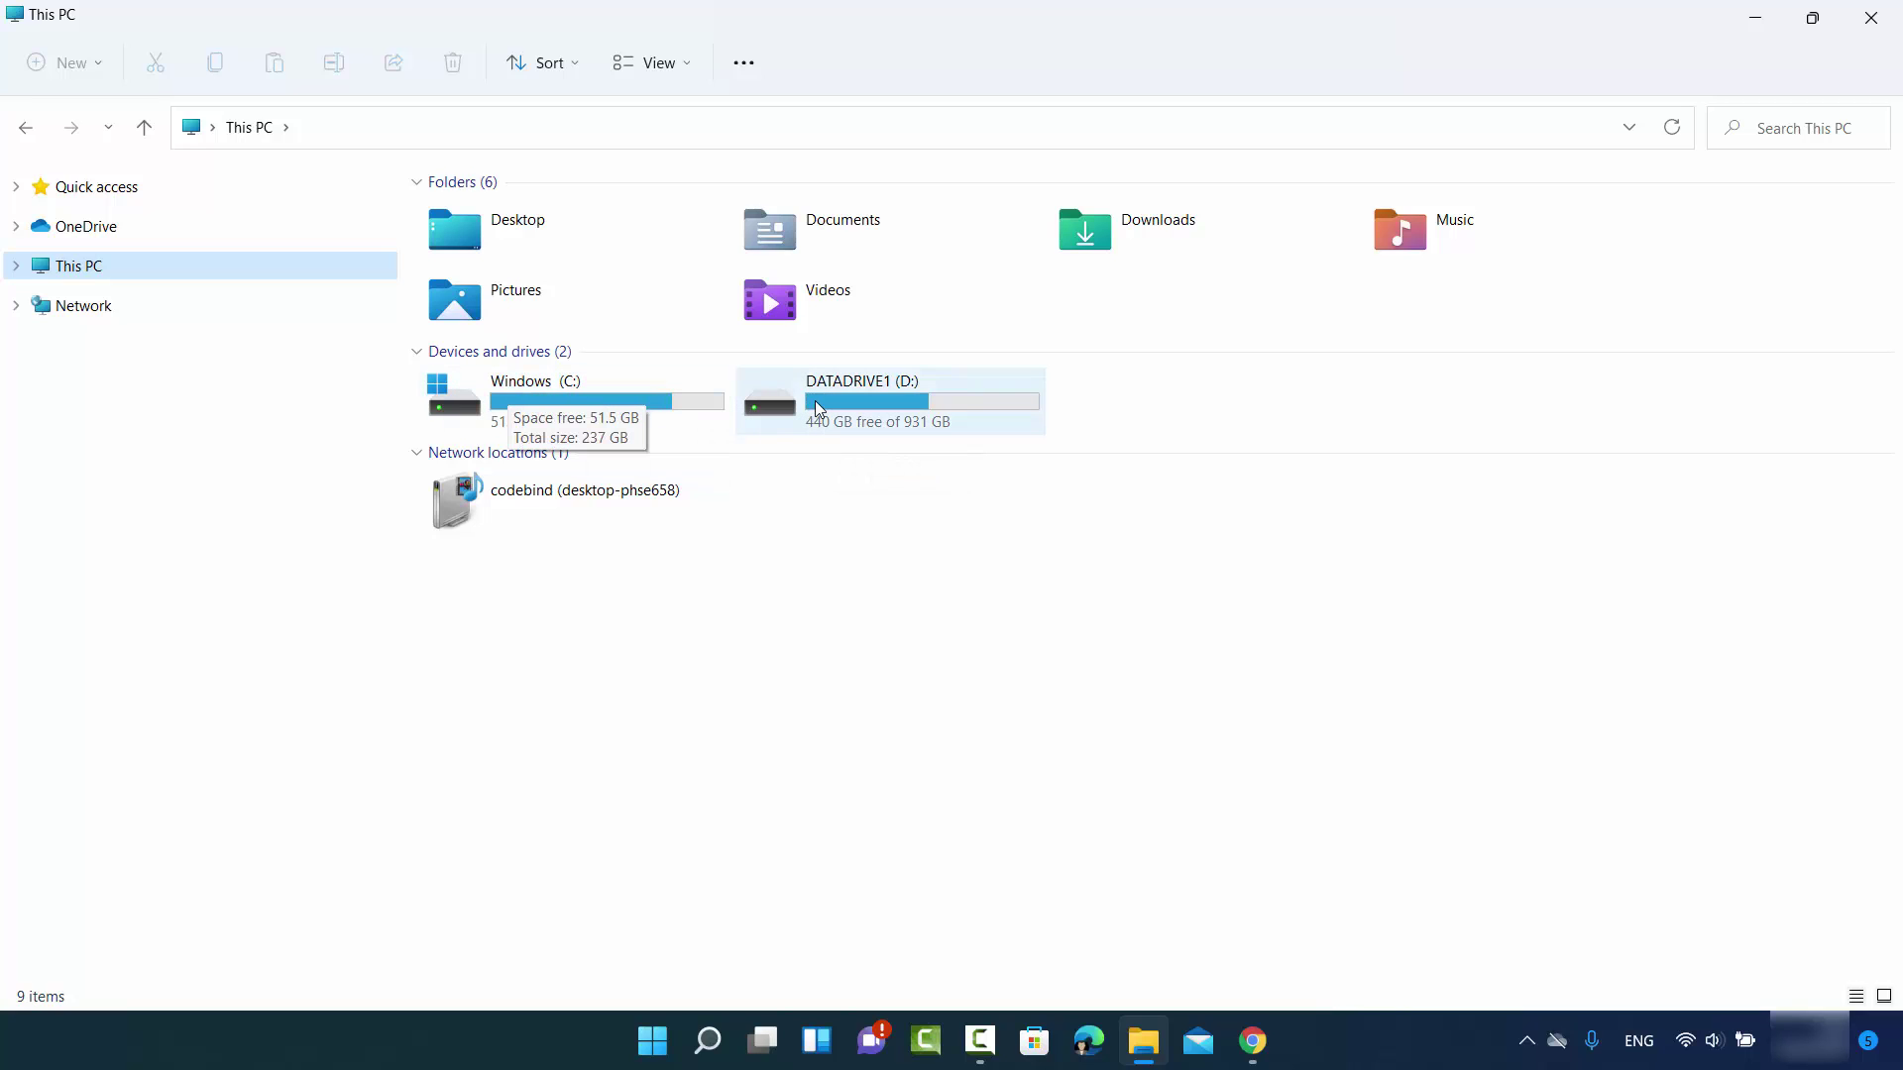
mouse_move(879, 401)
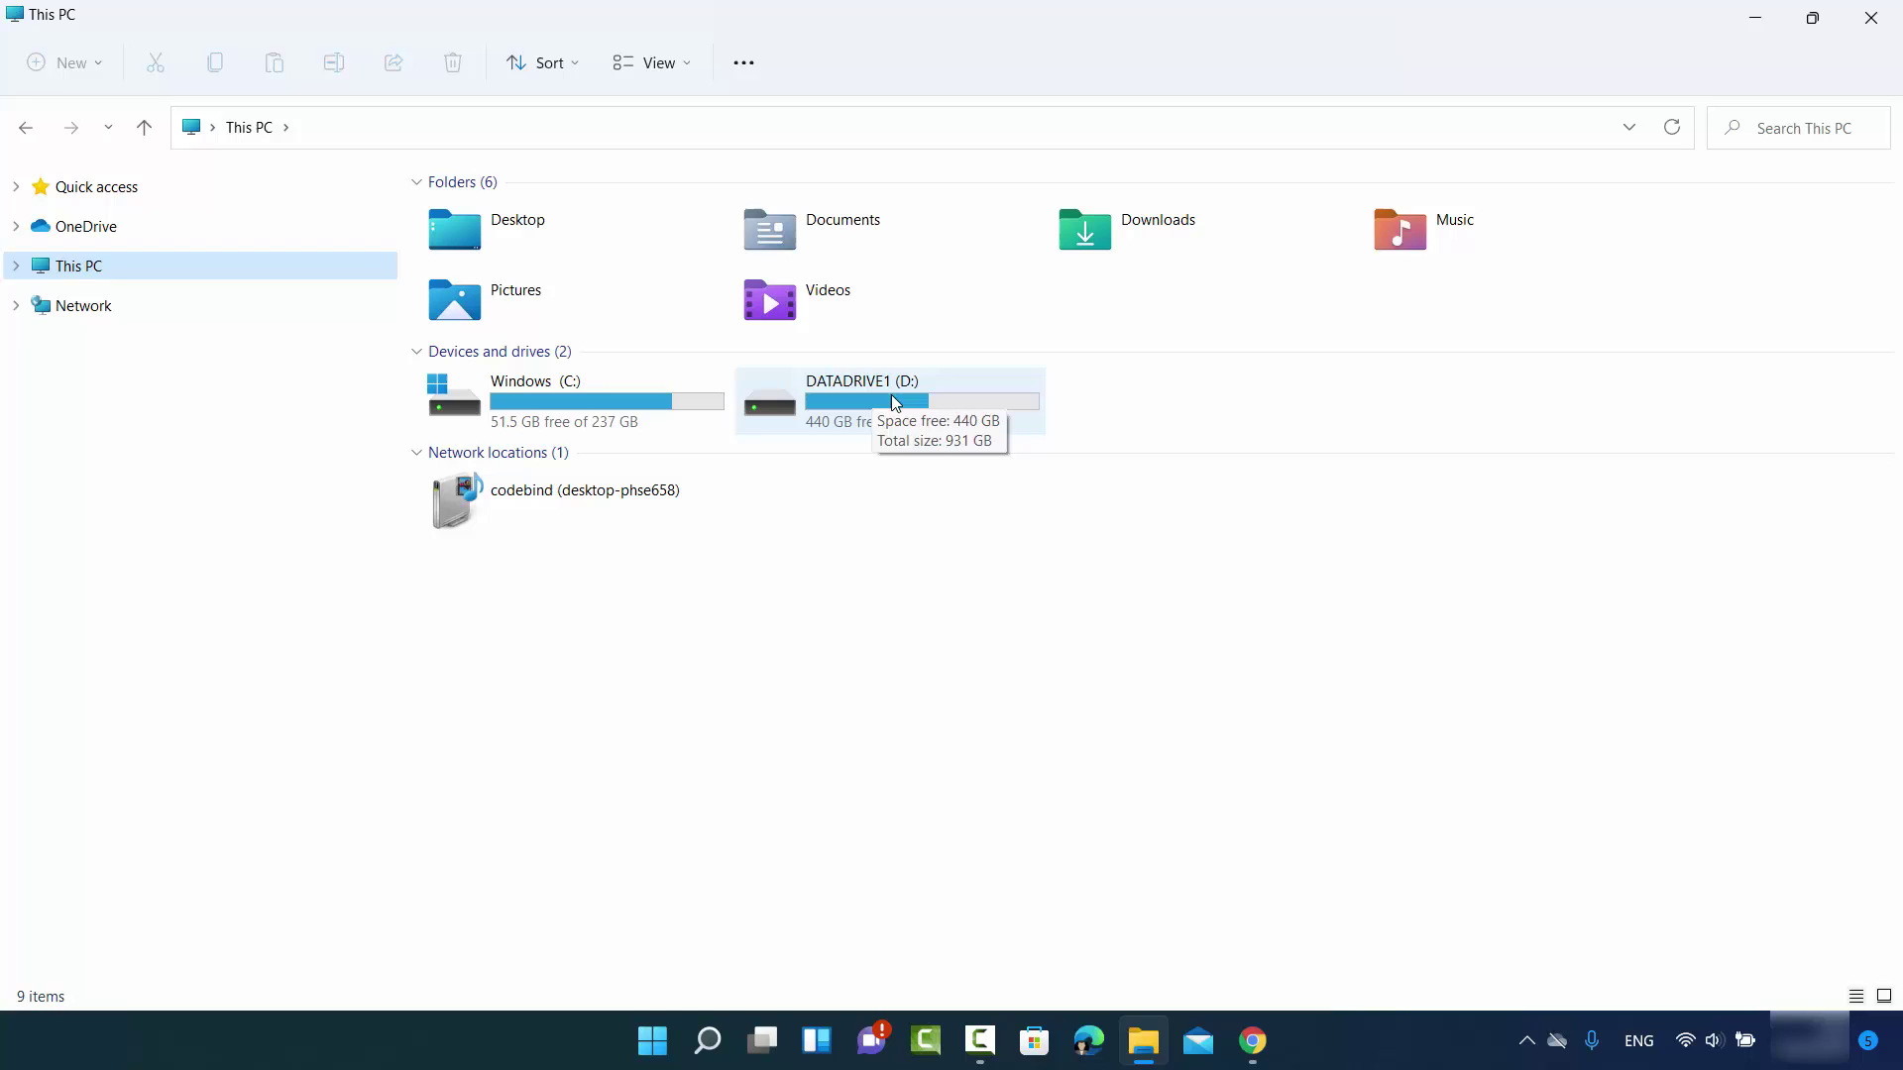
left_click(782, 734)
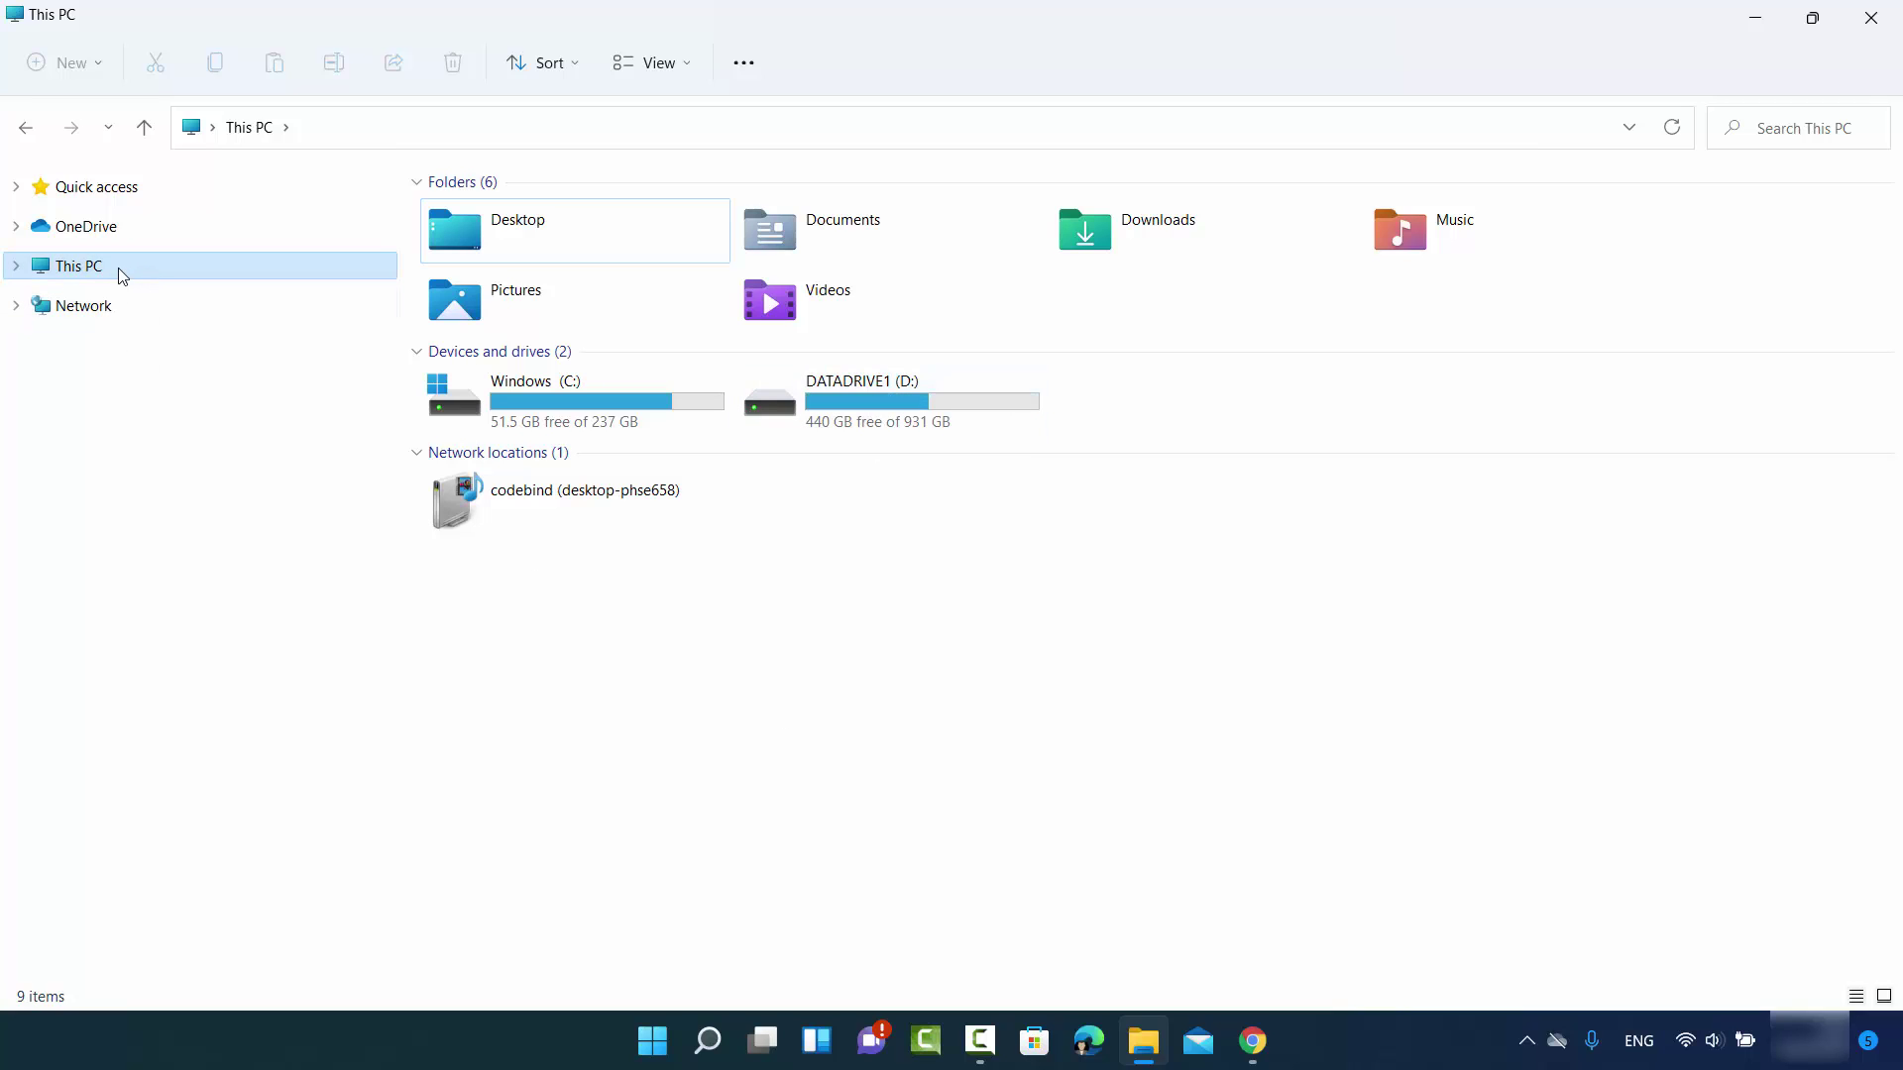
Step: Launch Computer Management from This PC's Manage option and move its window toward the centre
right_click(145, 283)
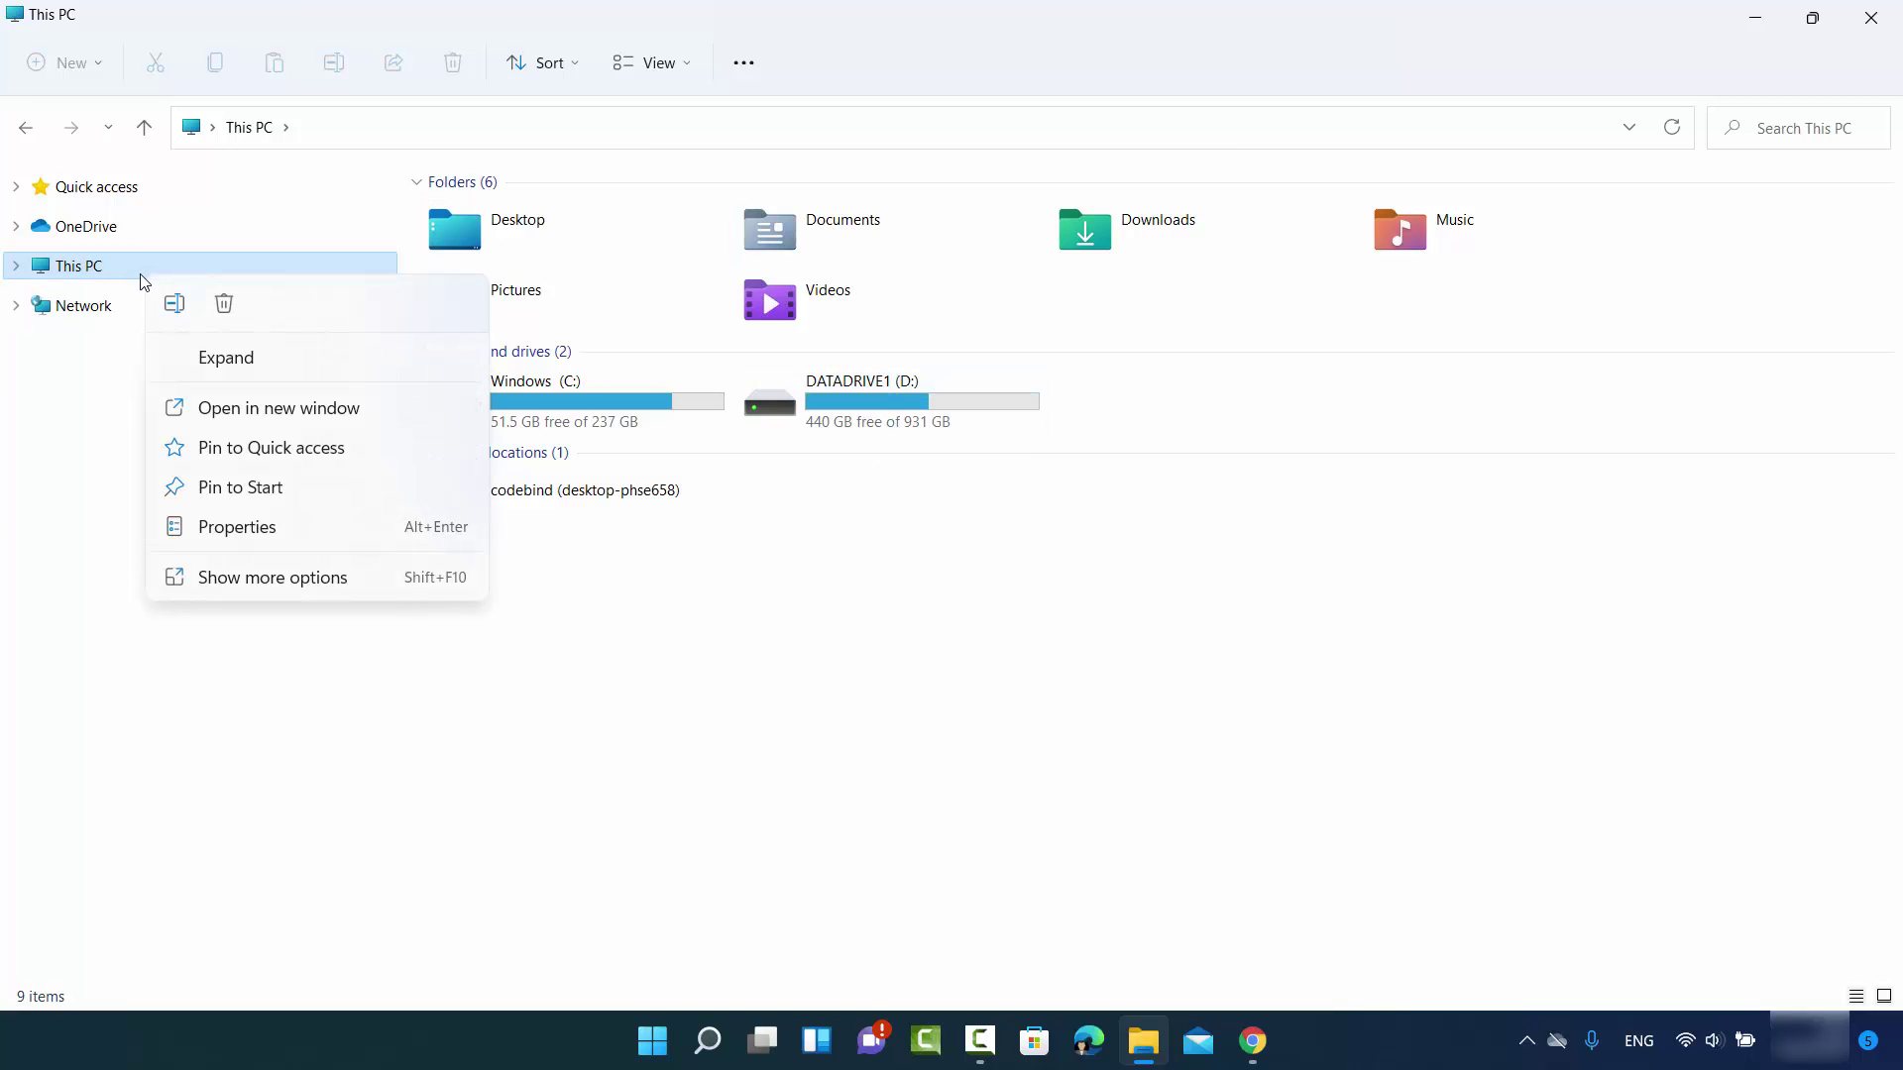
left_click(238, 585)
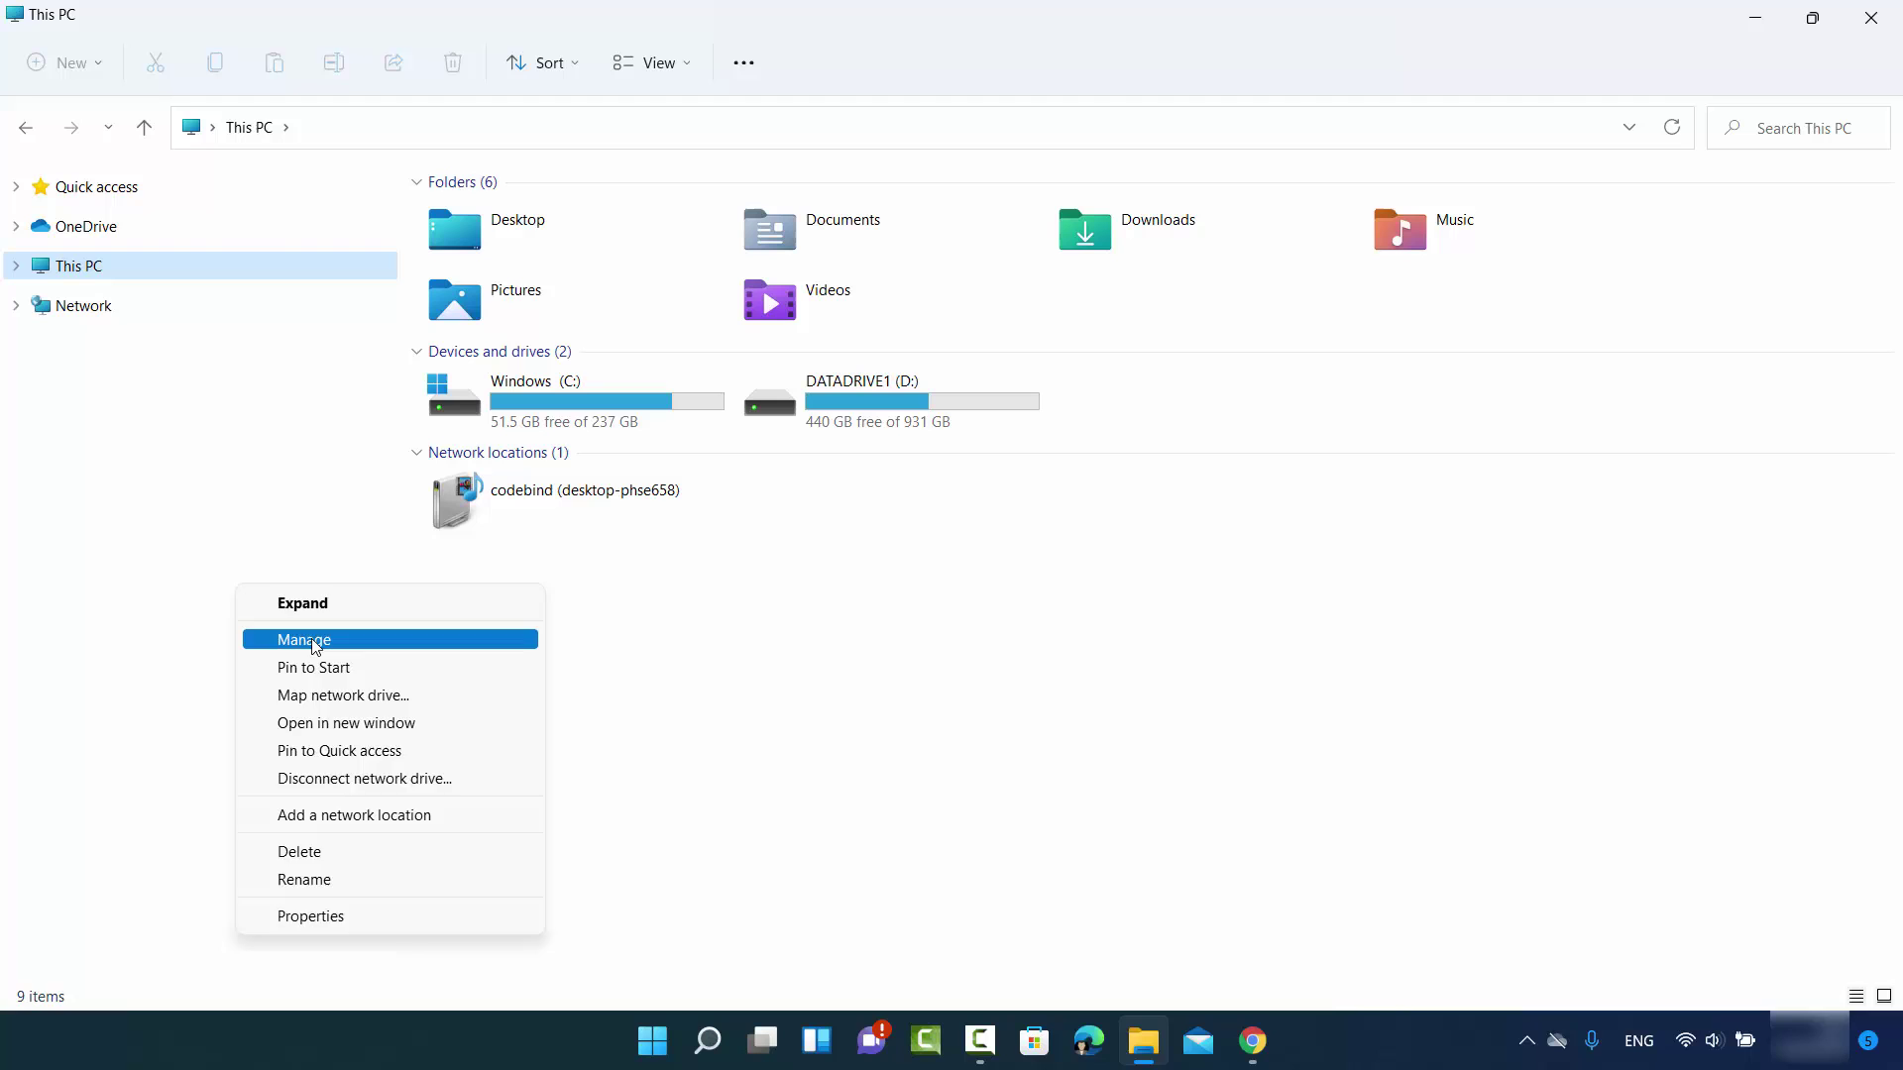
left_click(315, 646)
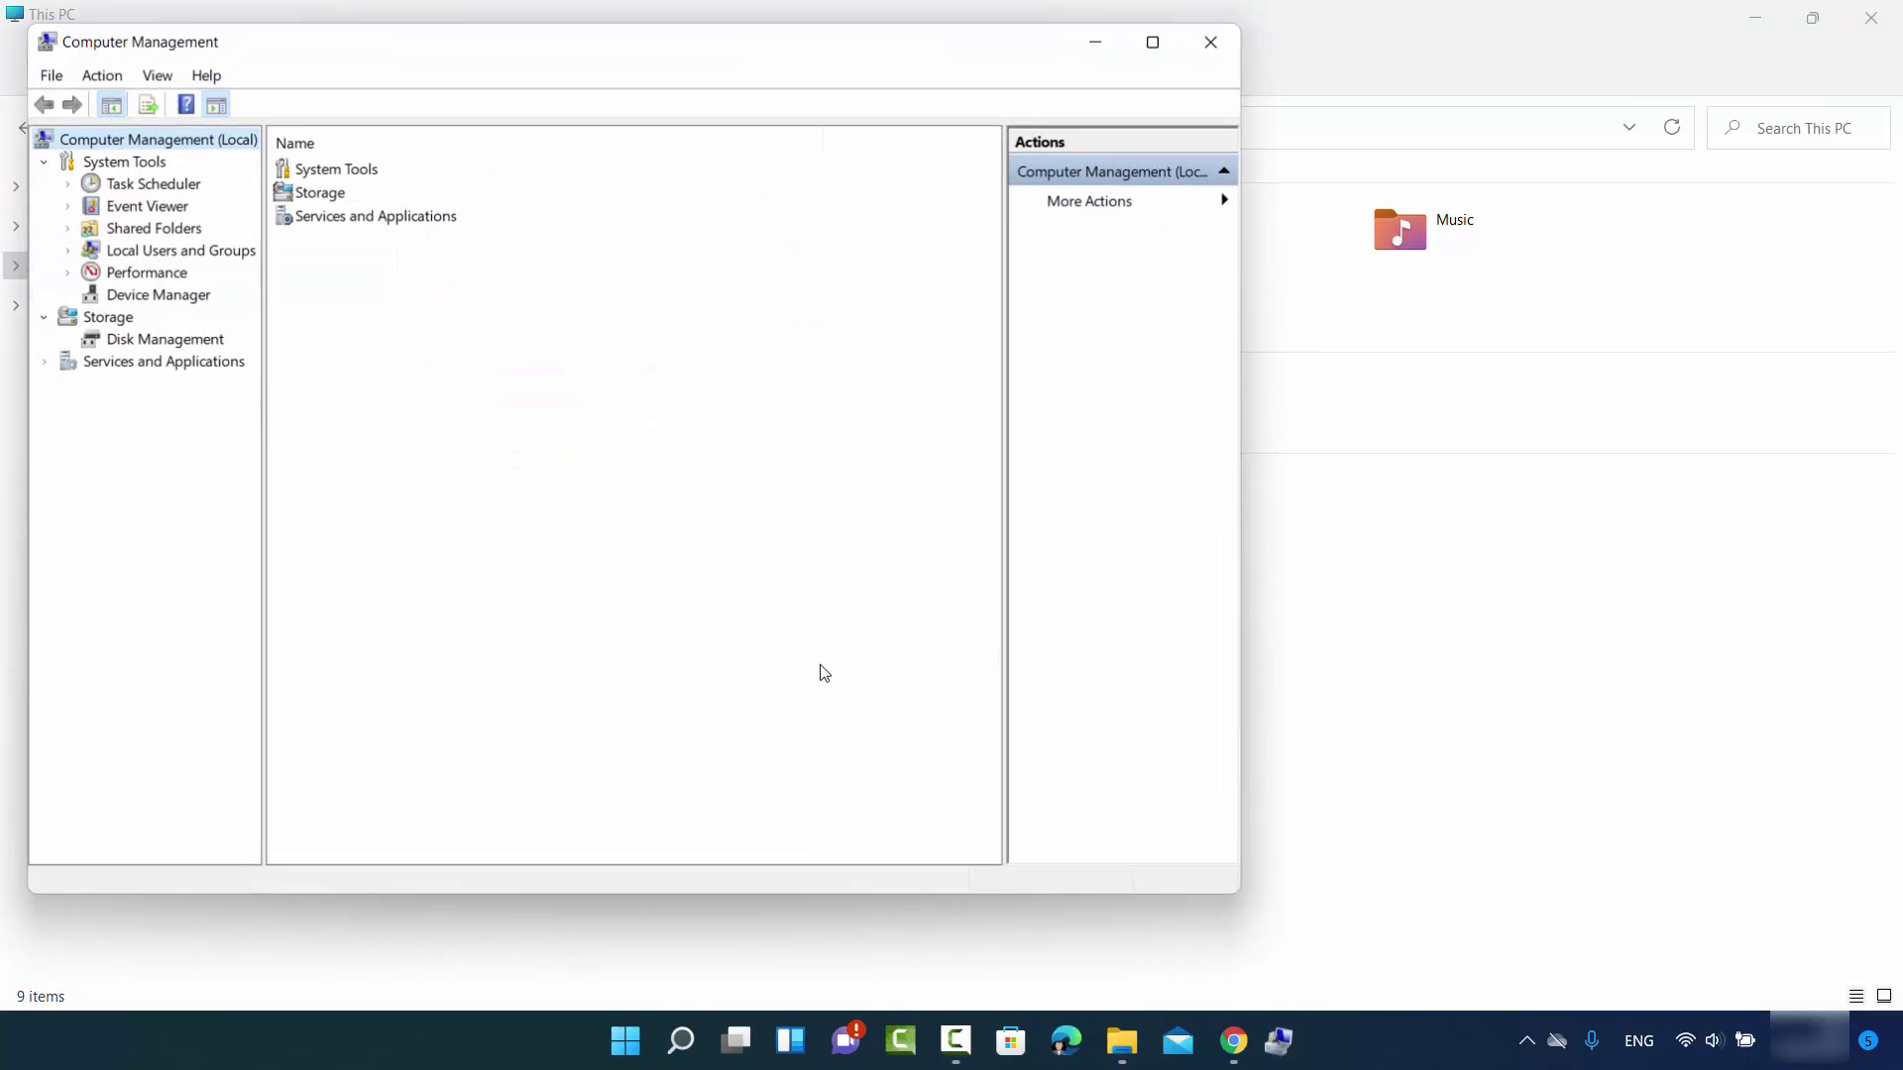
left_click_drag(735, 62, 1043, 90)
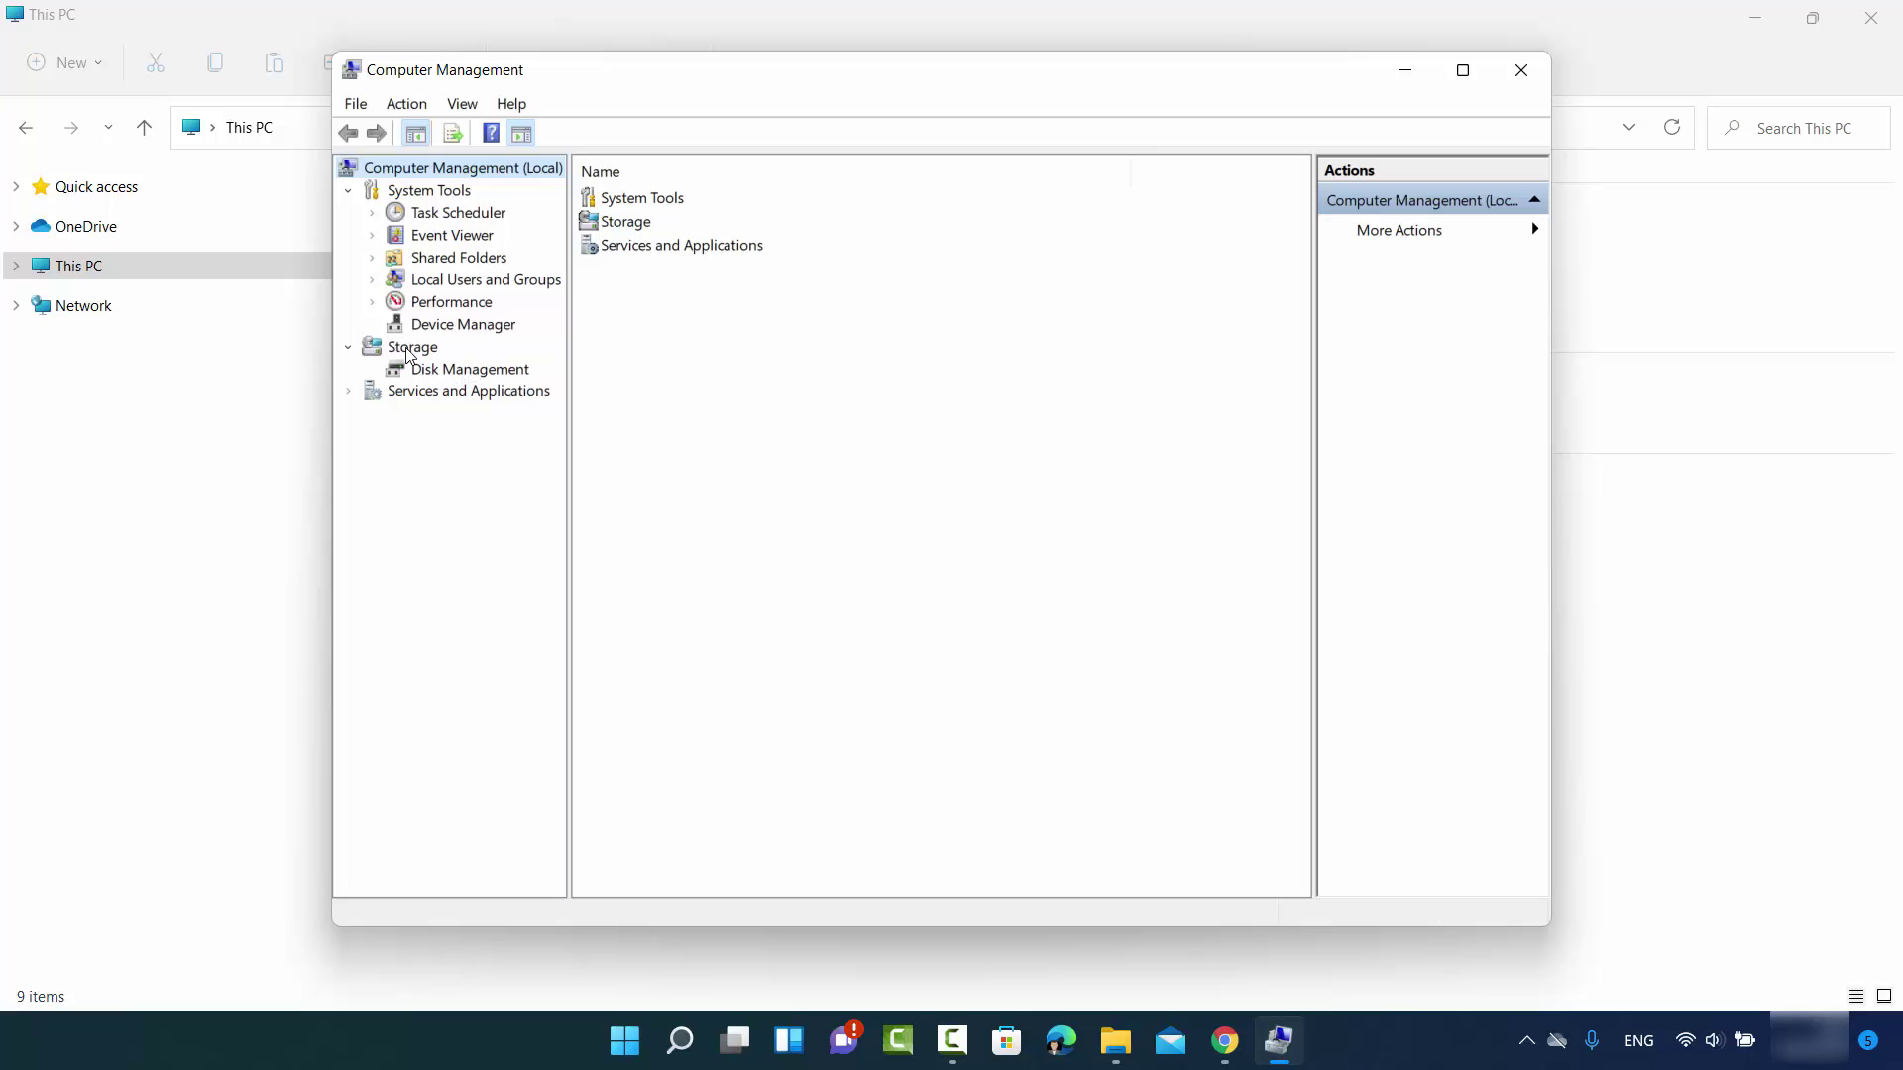
Step: Open Disk Management and bring up the actions menu for the DATADRIVE1 (D:) partition
left_click(448, 371)
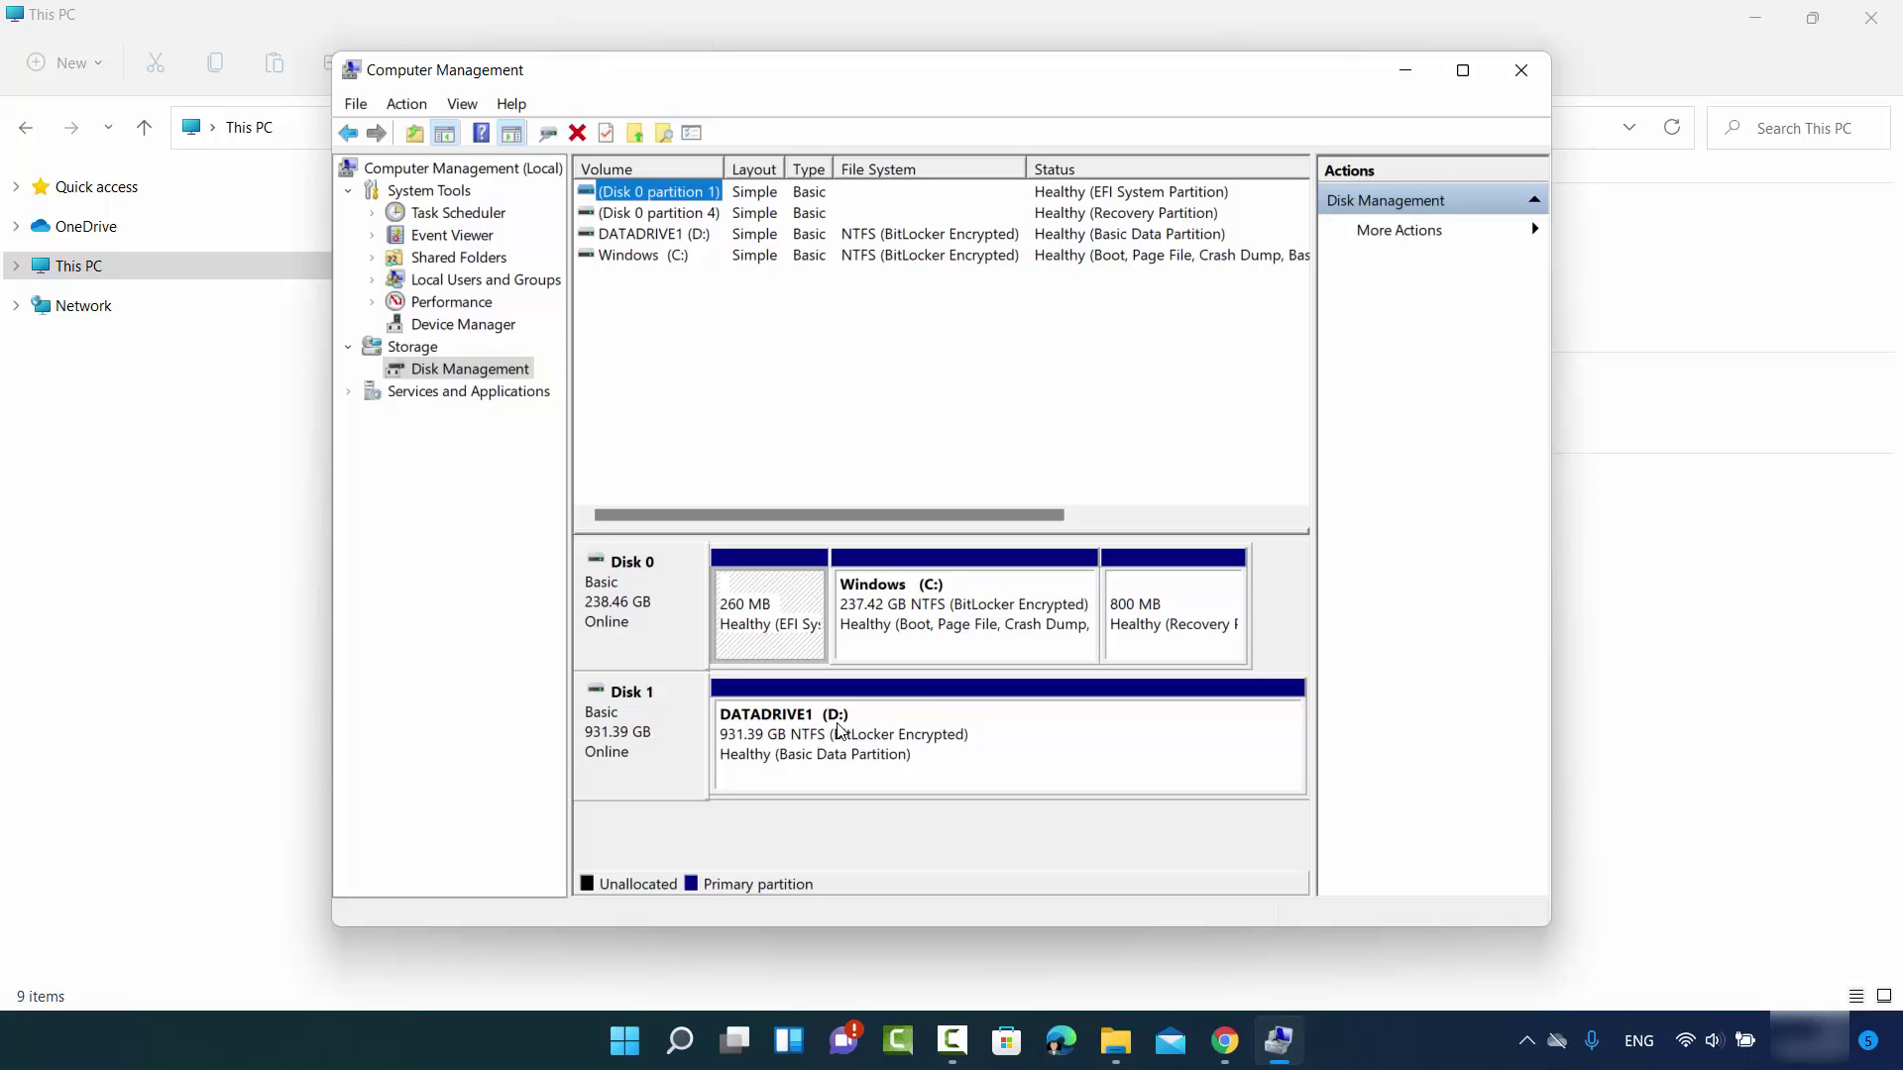
left_click(953, 745)
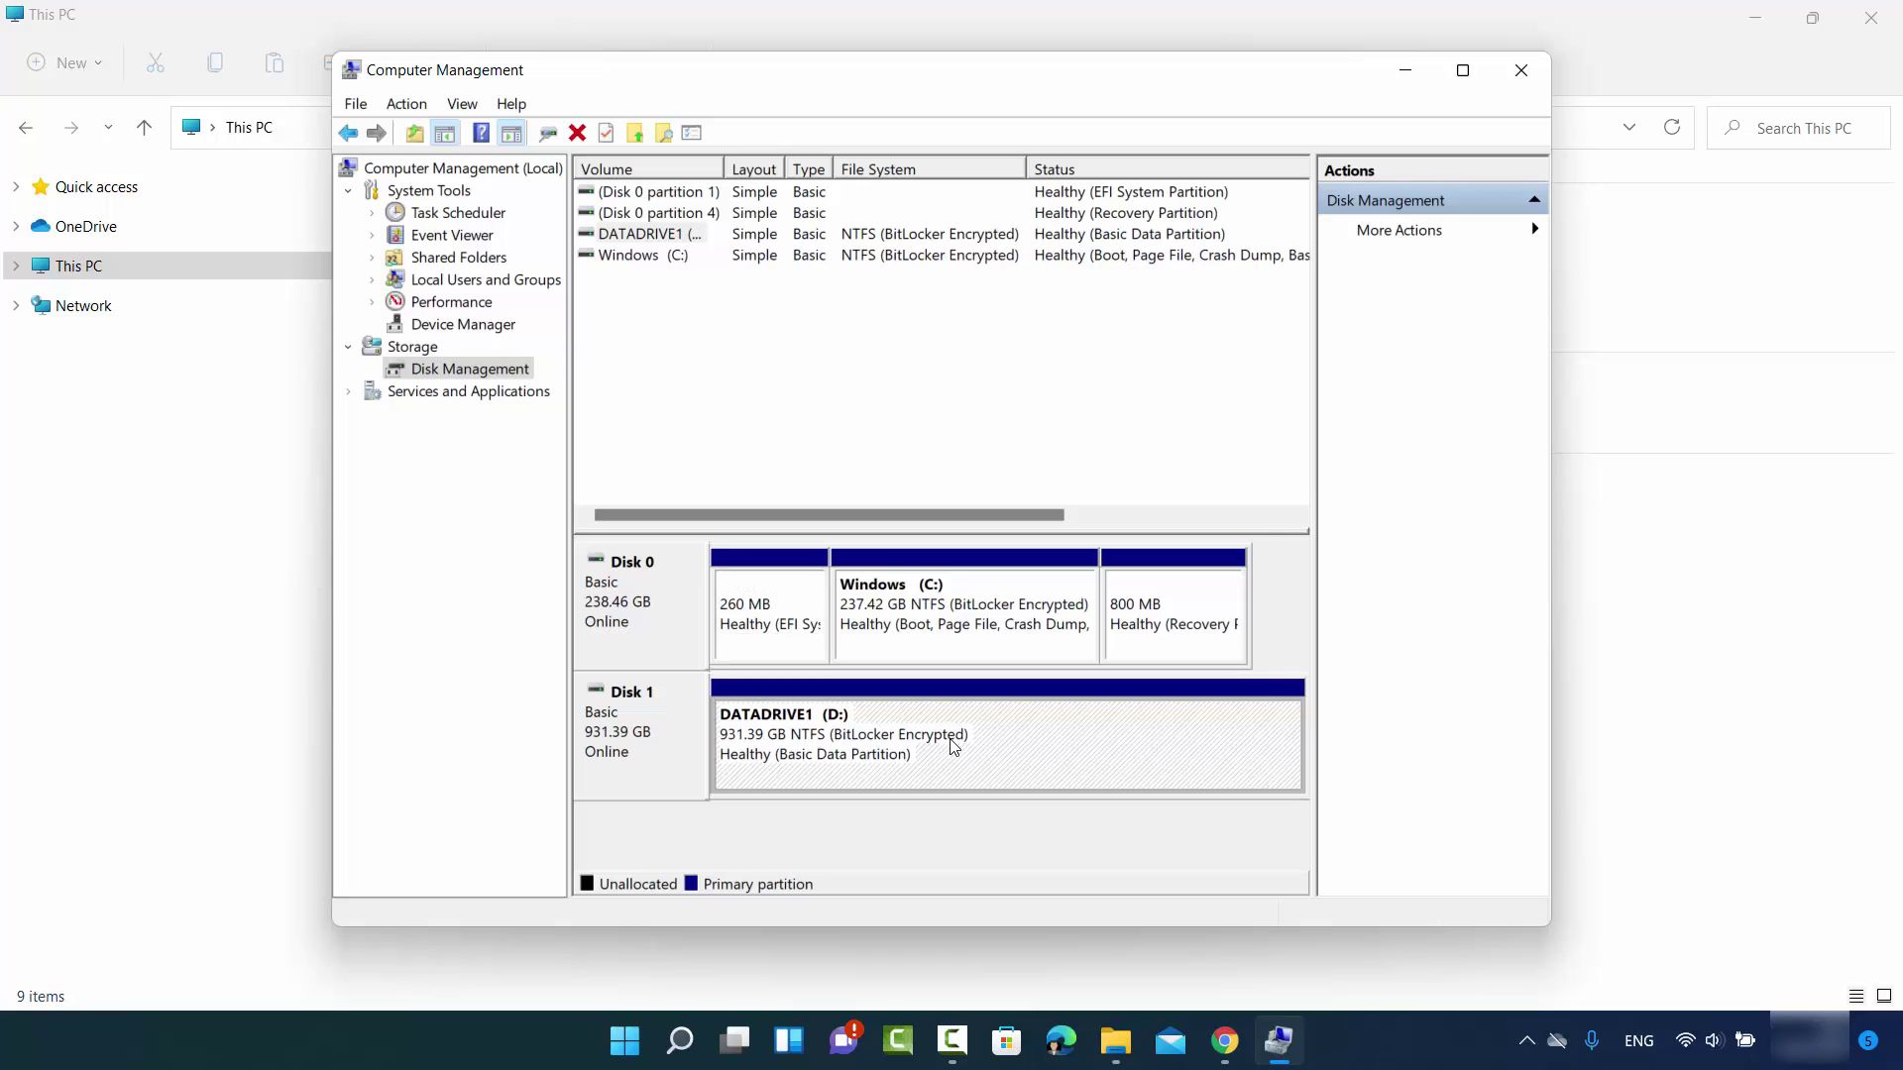
right_click(952, 744)
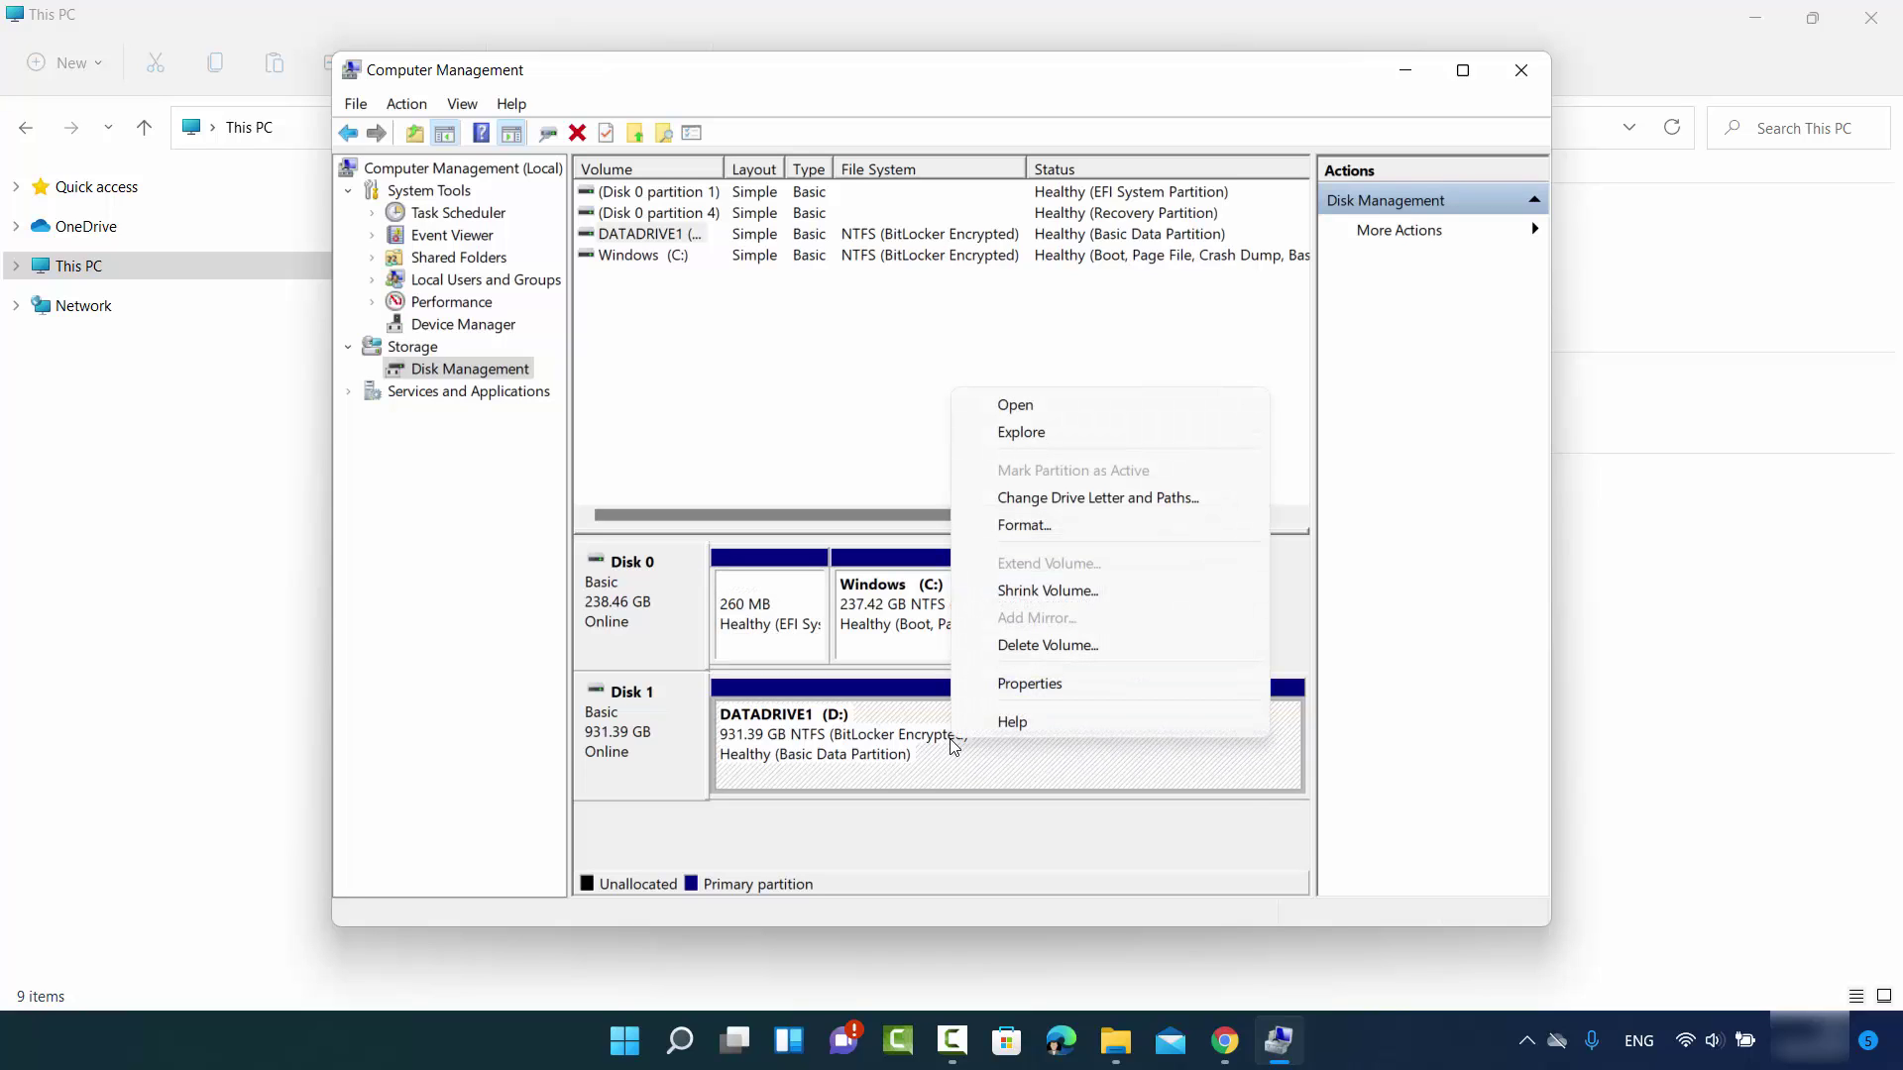
Step: Choose E as DATADRIVE1's new drive letter, replacing D, and confirm with OK
left_click(1076, 507)
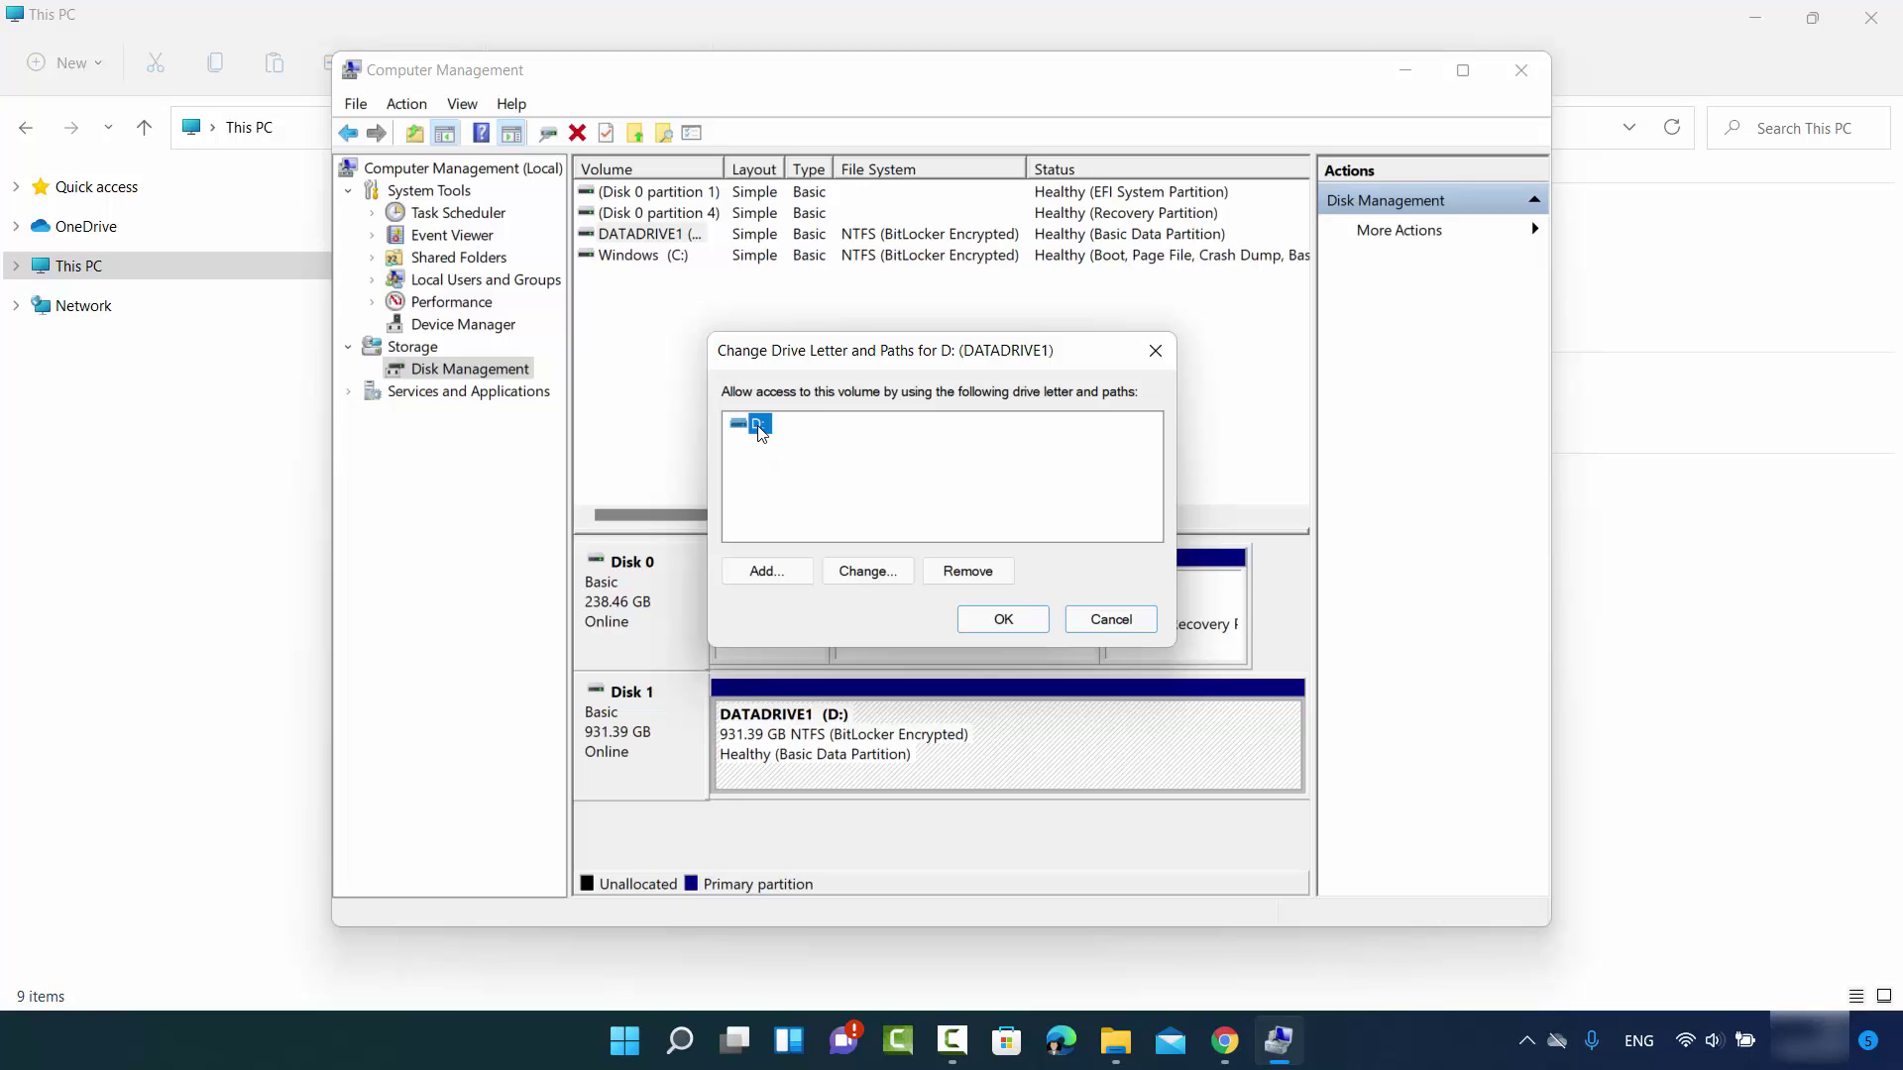
left_click(865, 573)
left_click(1136, 463)
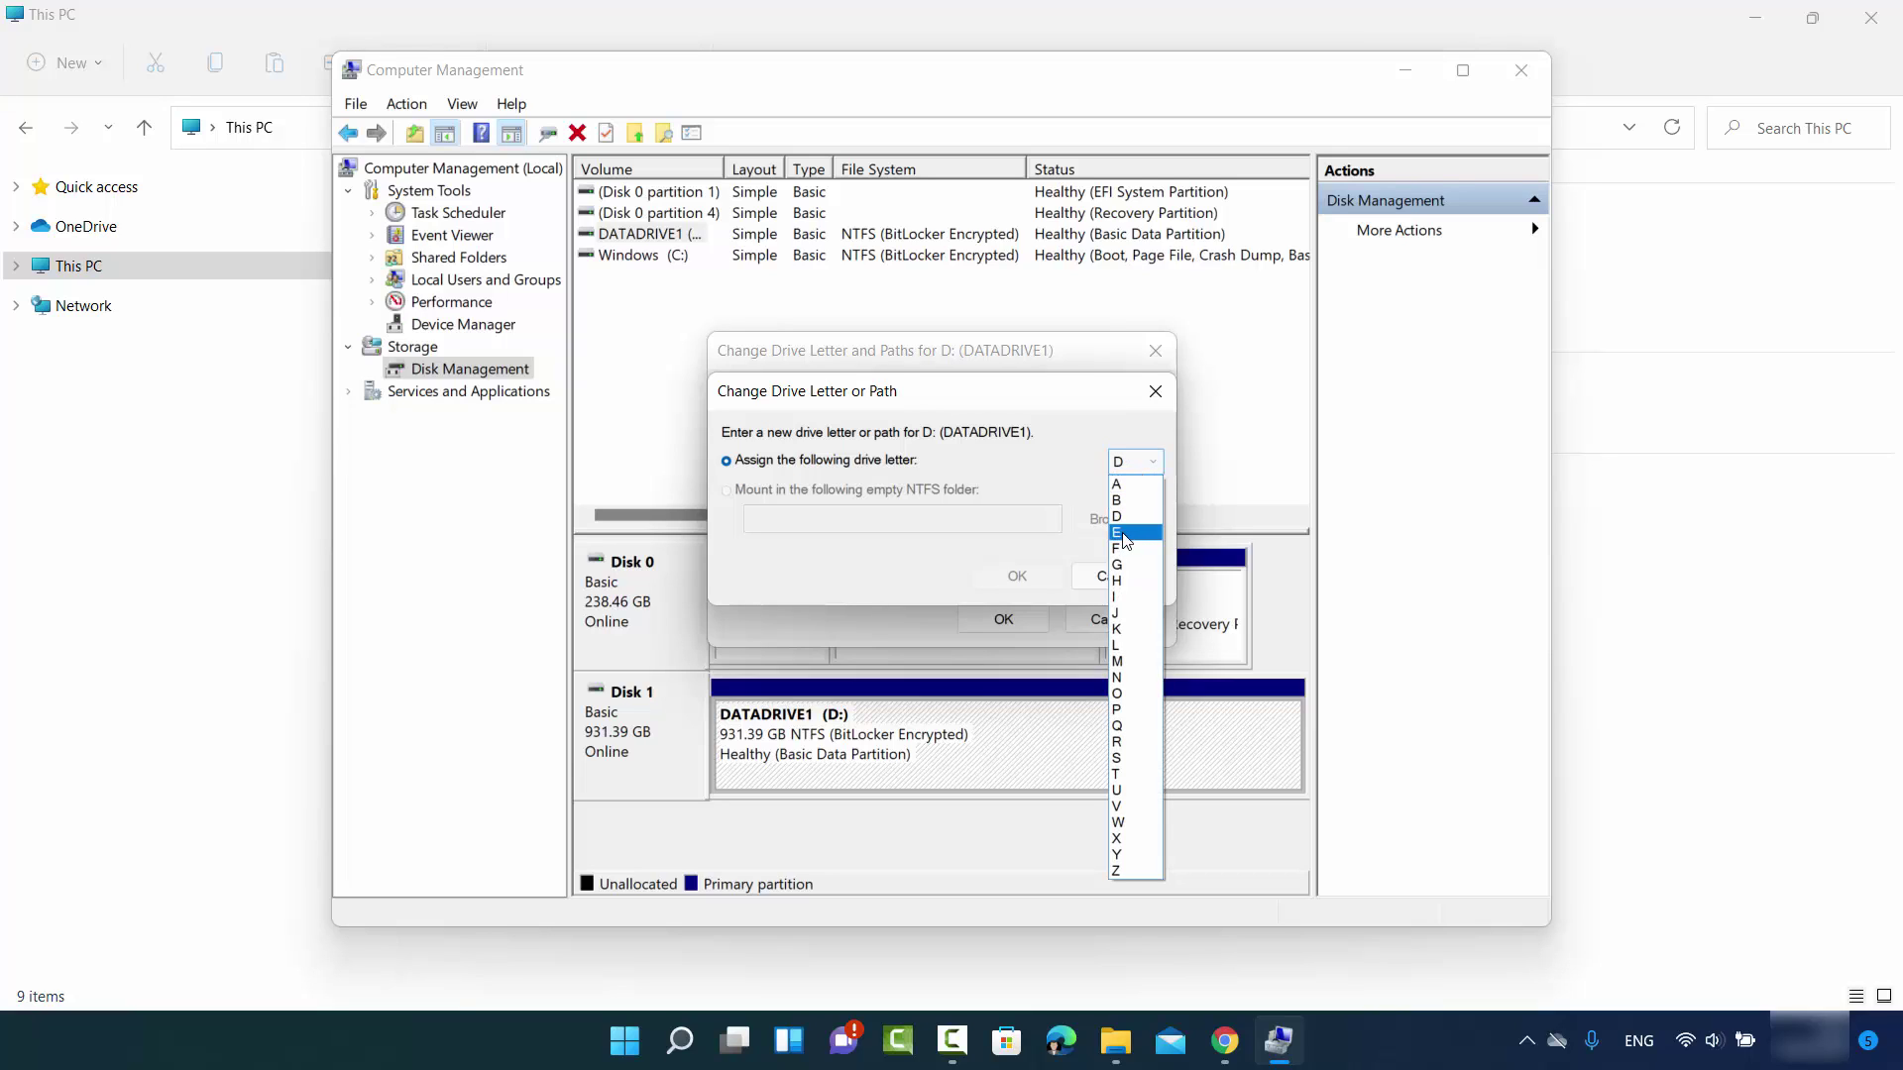
left_click(1125, 535)
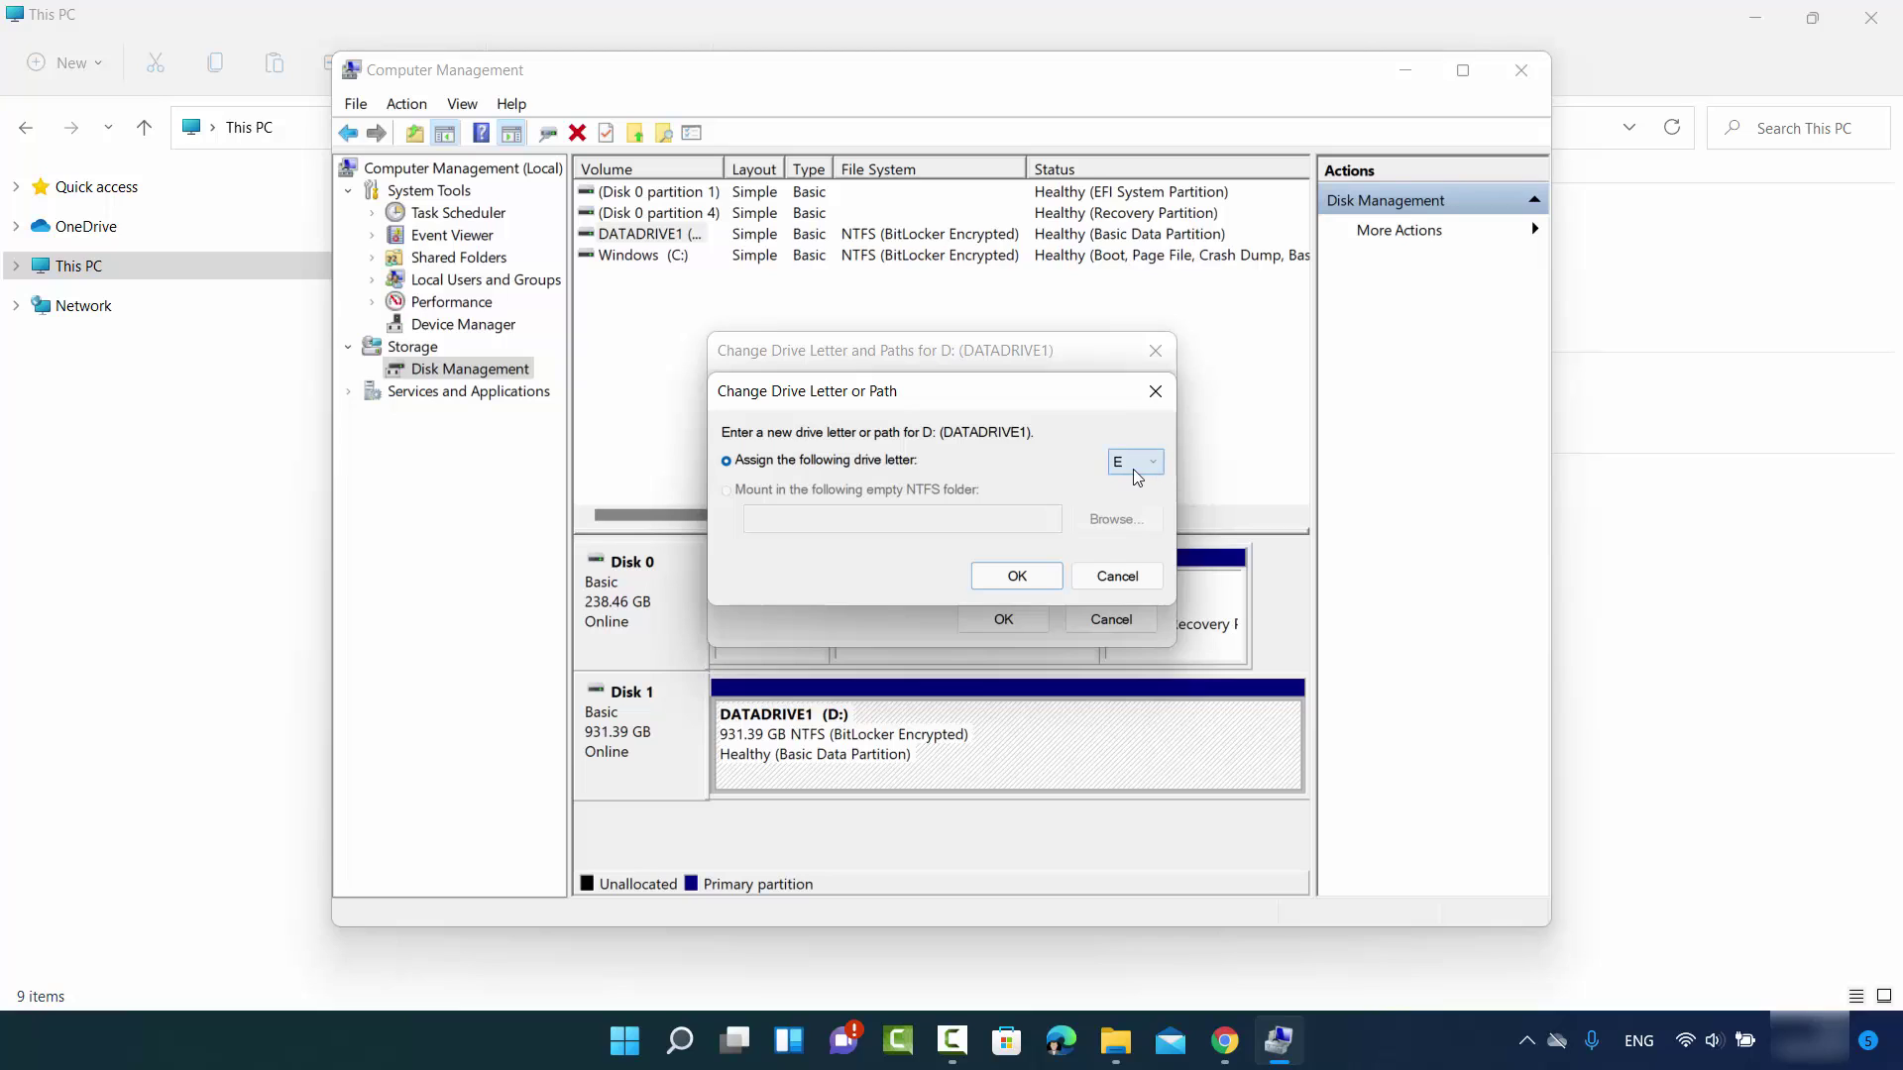
left_click(1021, 575)
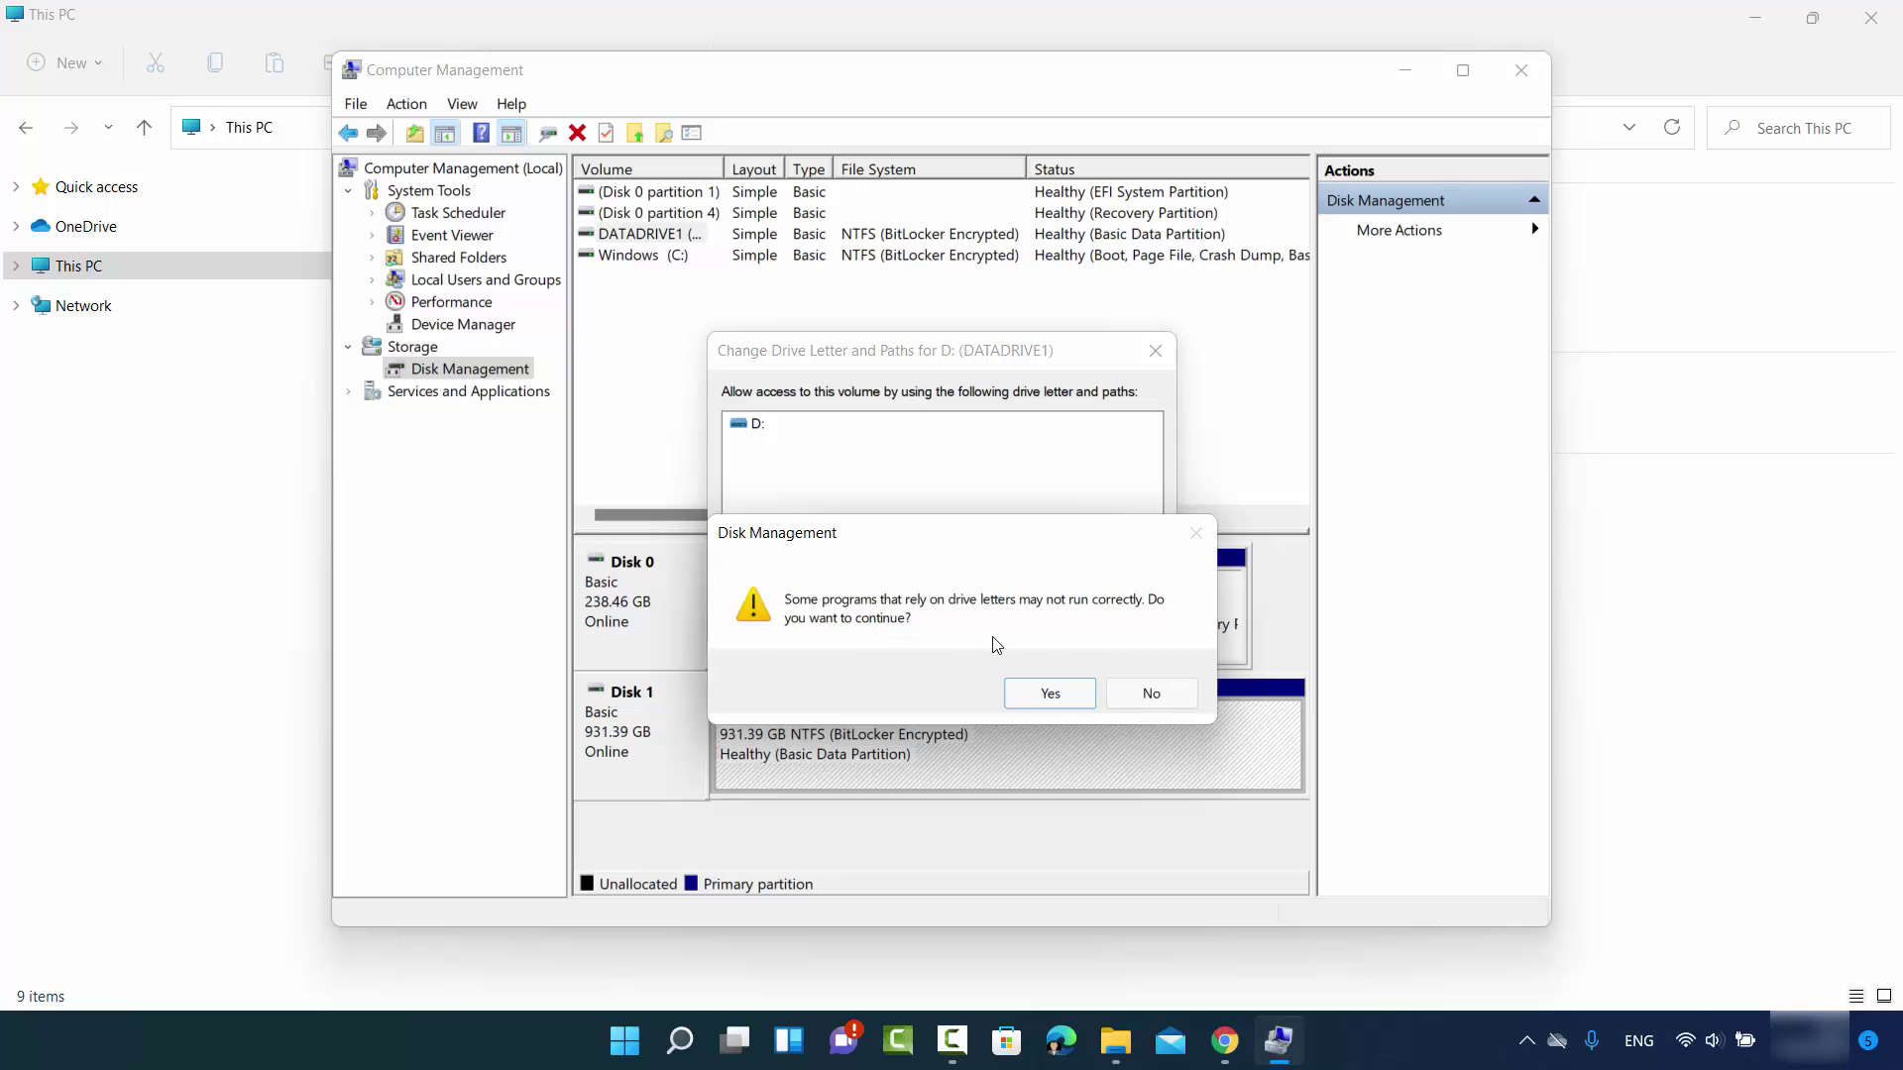
Step: Accept the drive-letter and volume-in-use warnings so DATADRIVE1 becomes E:
left_click(1049, 693)
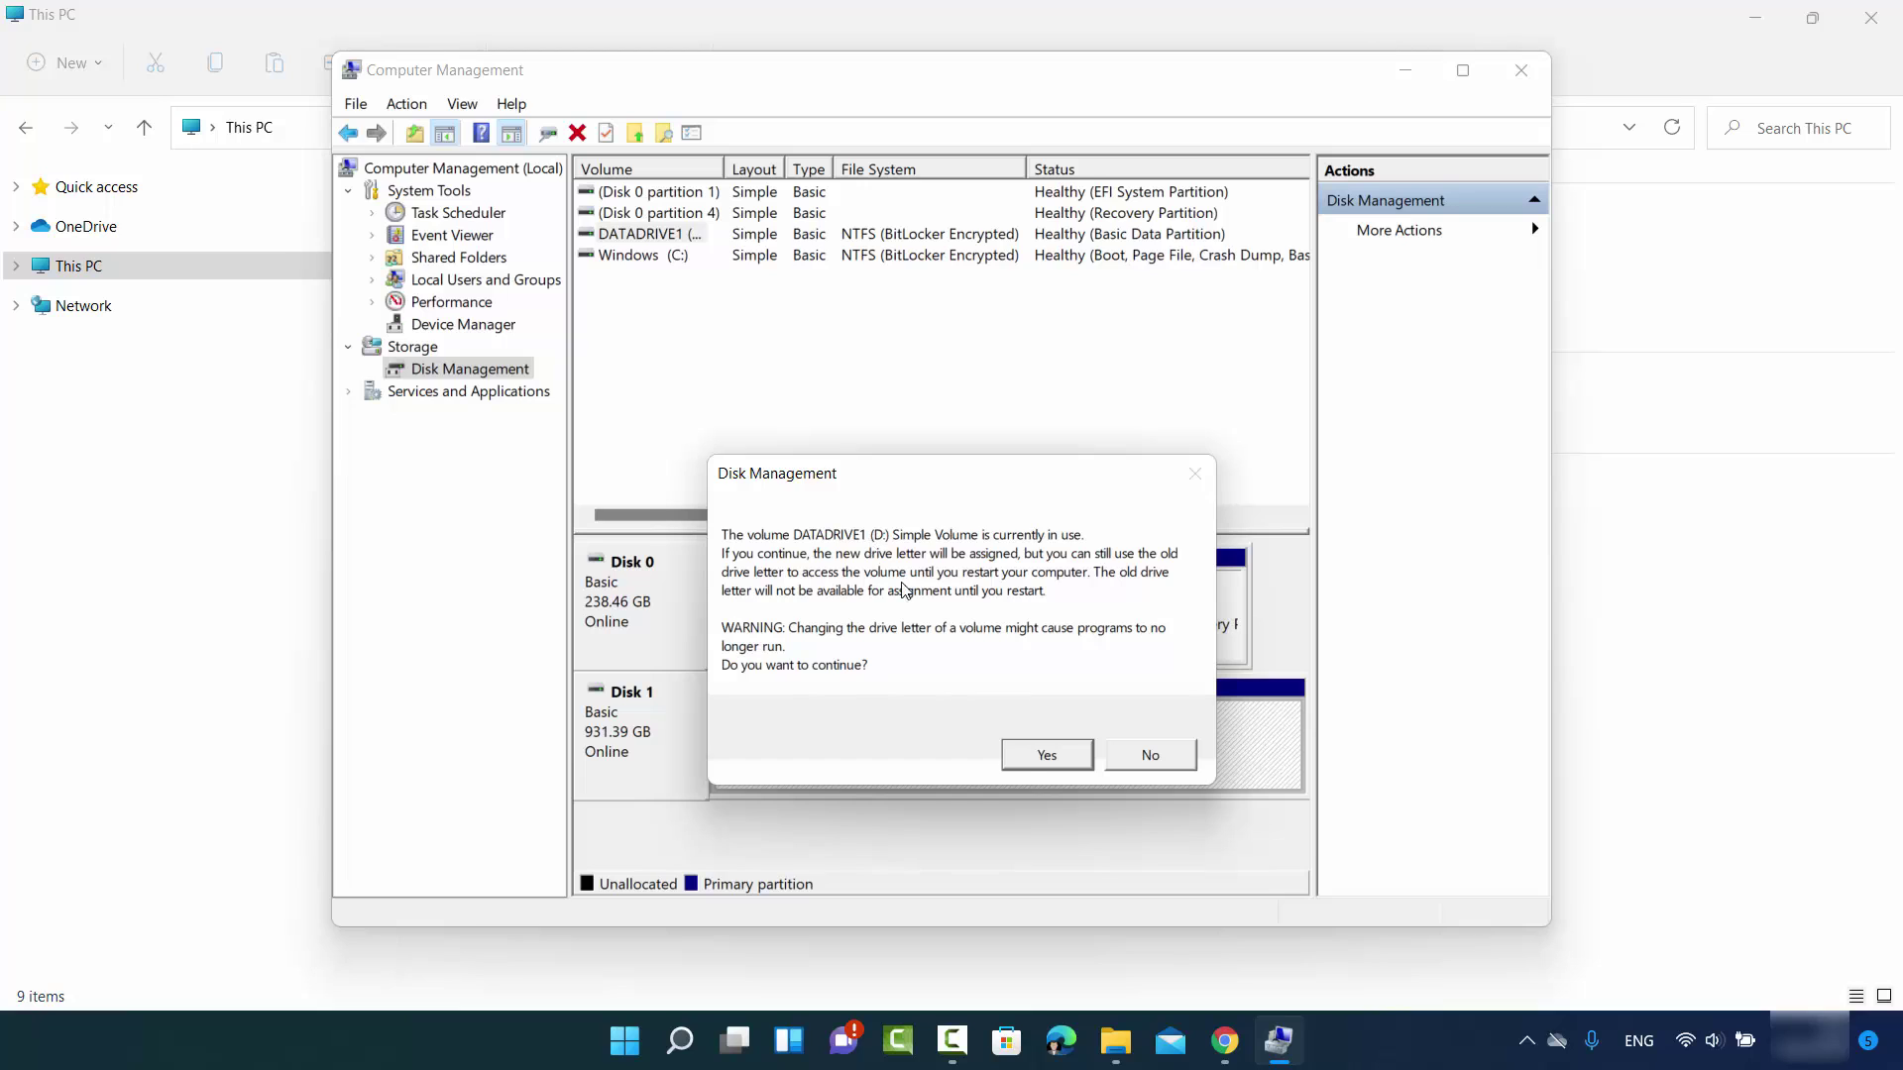
left_click(1031, 759)
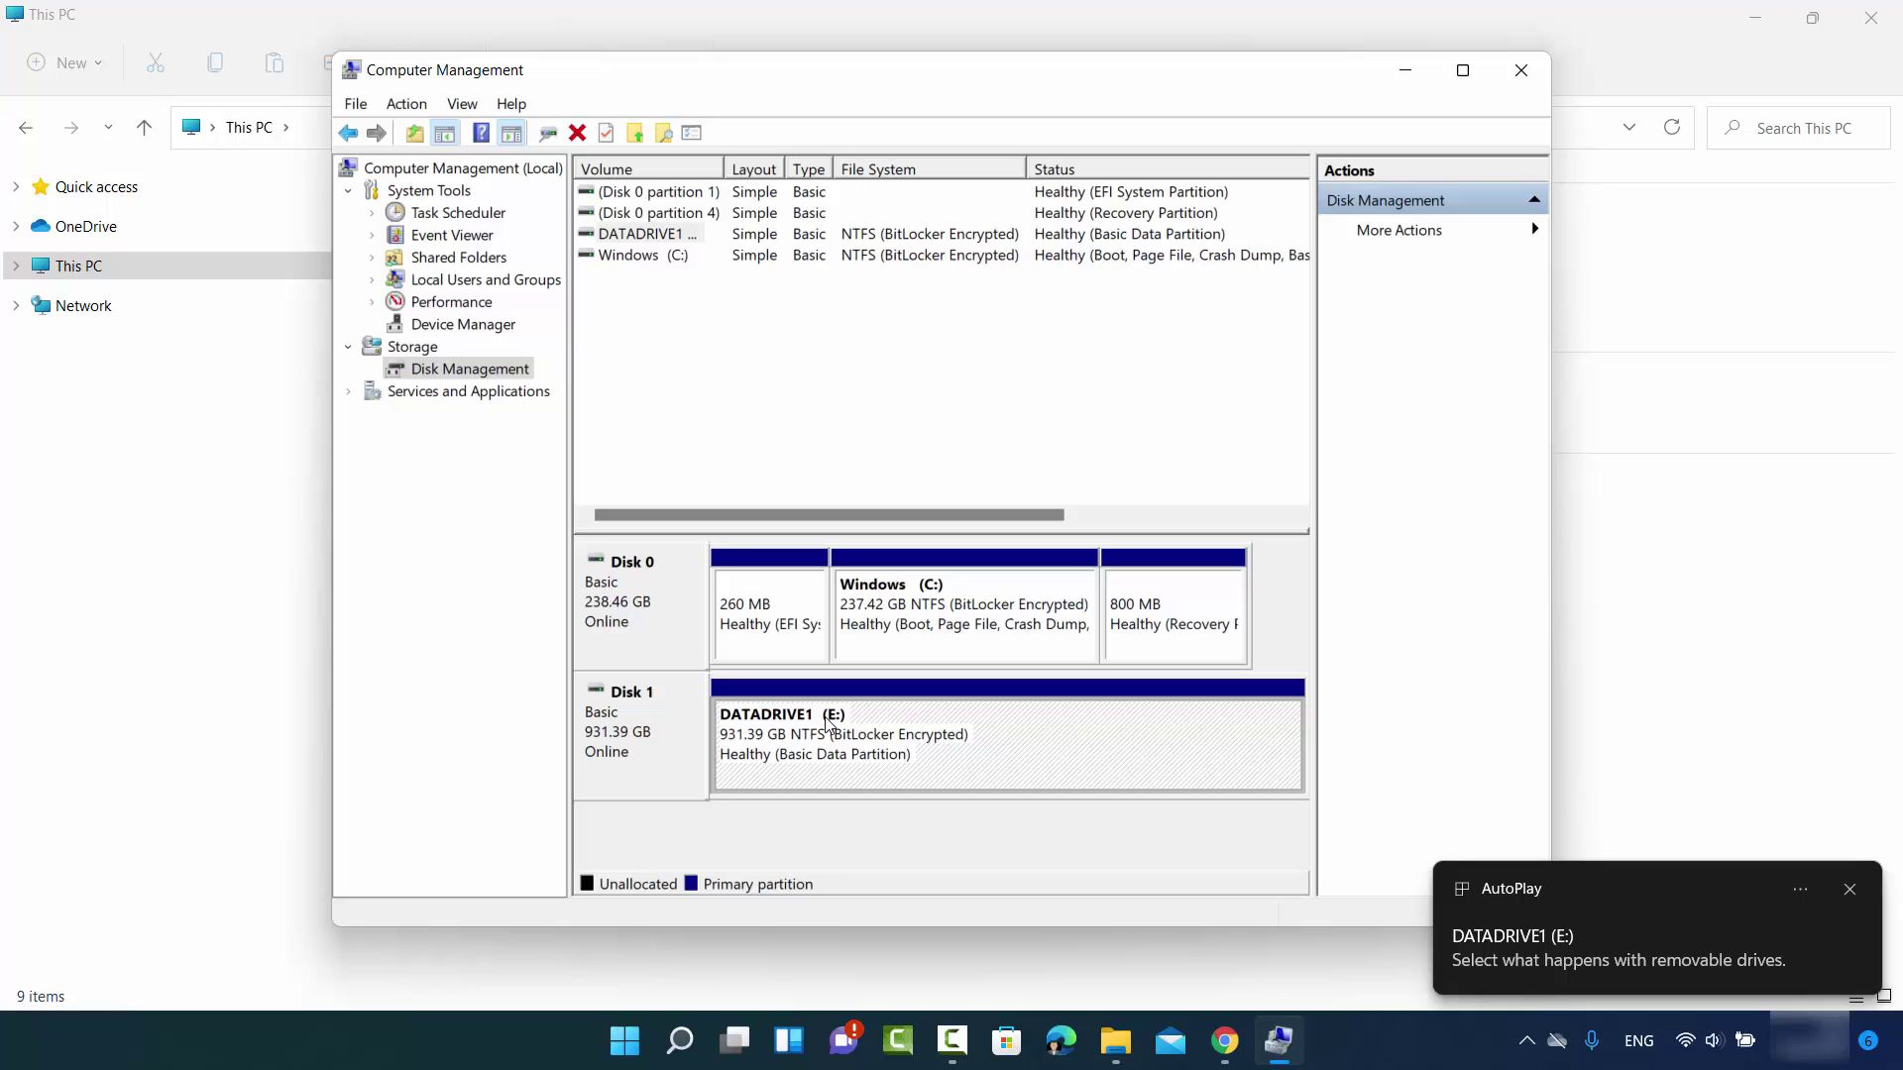
key("alt+Tab")
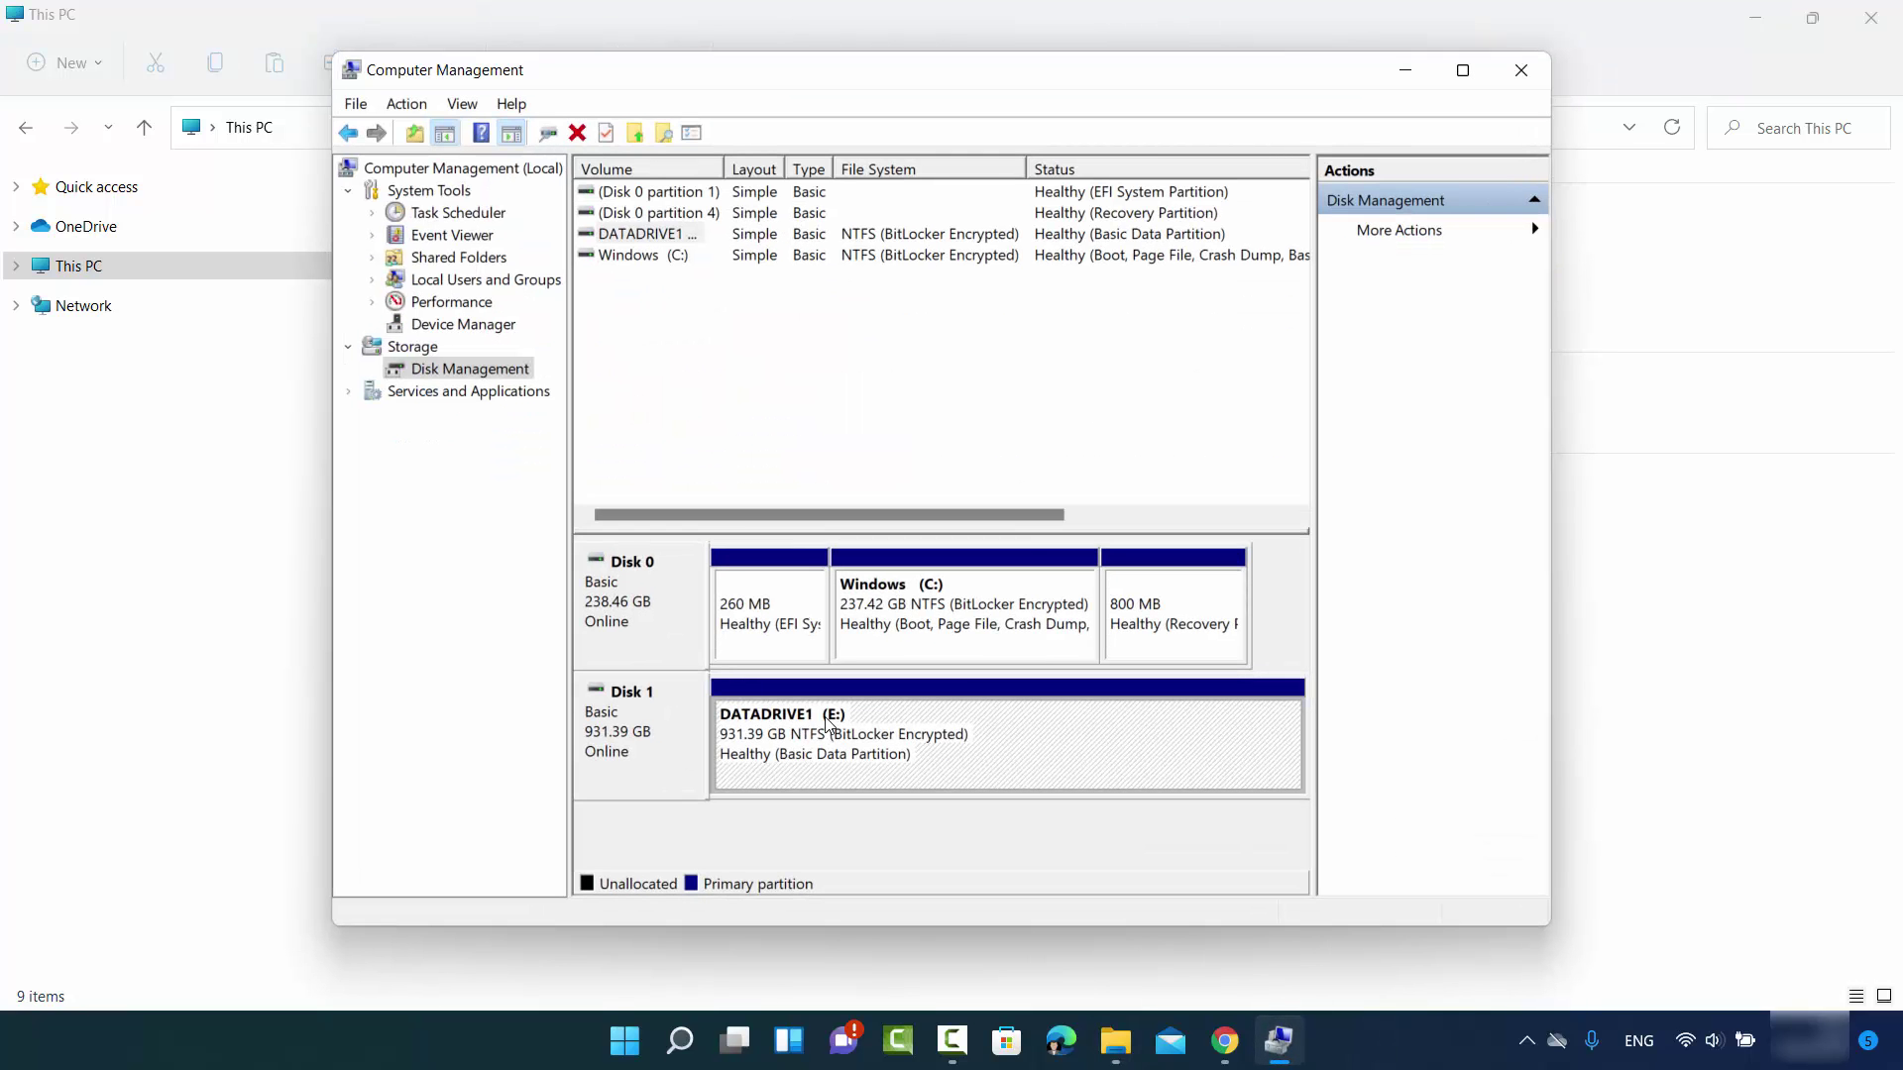
left_click(1522, 69)
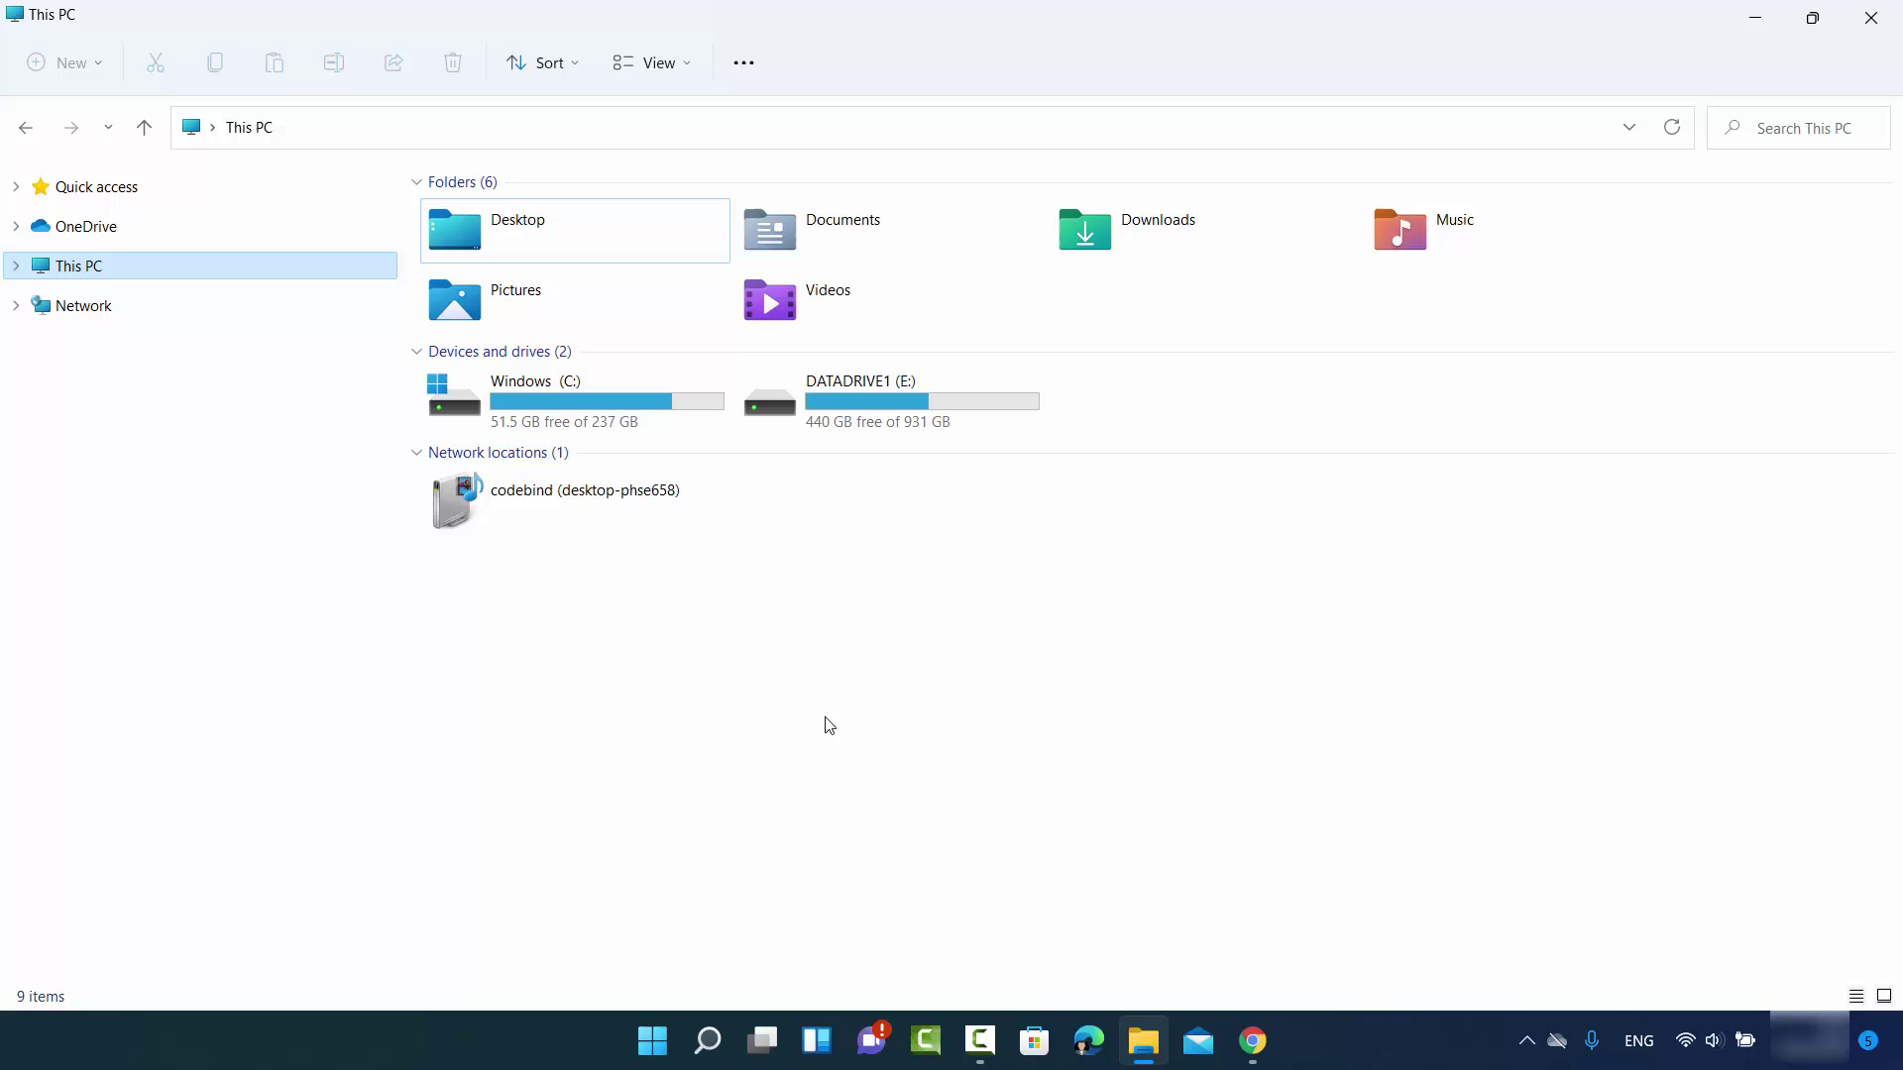
key("shift+F10")
key("Up")
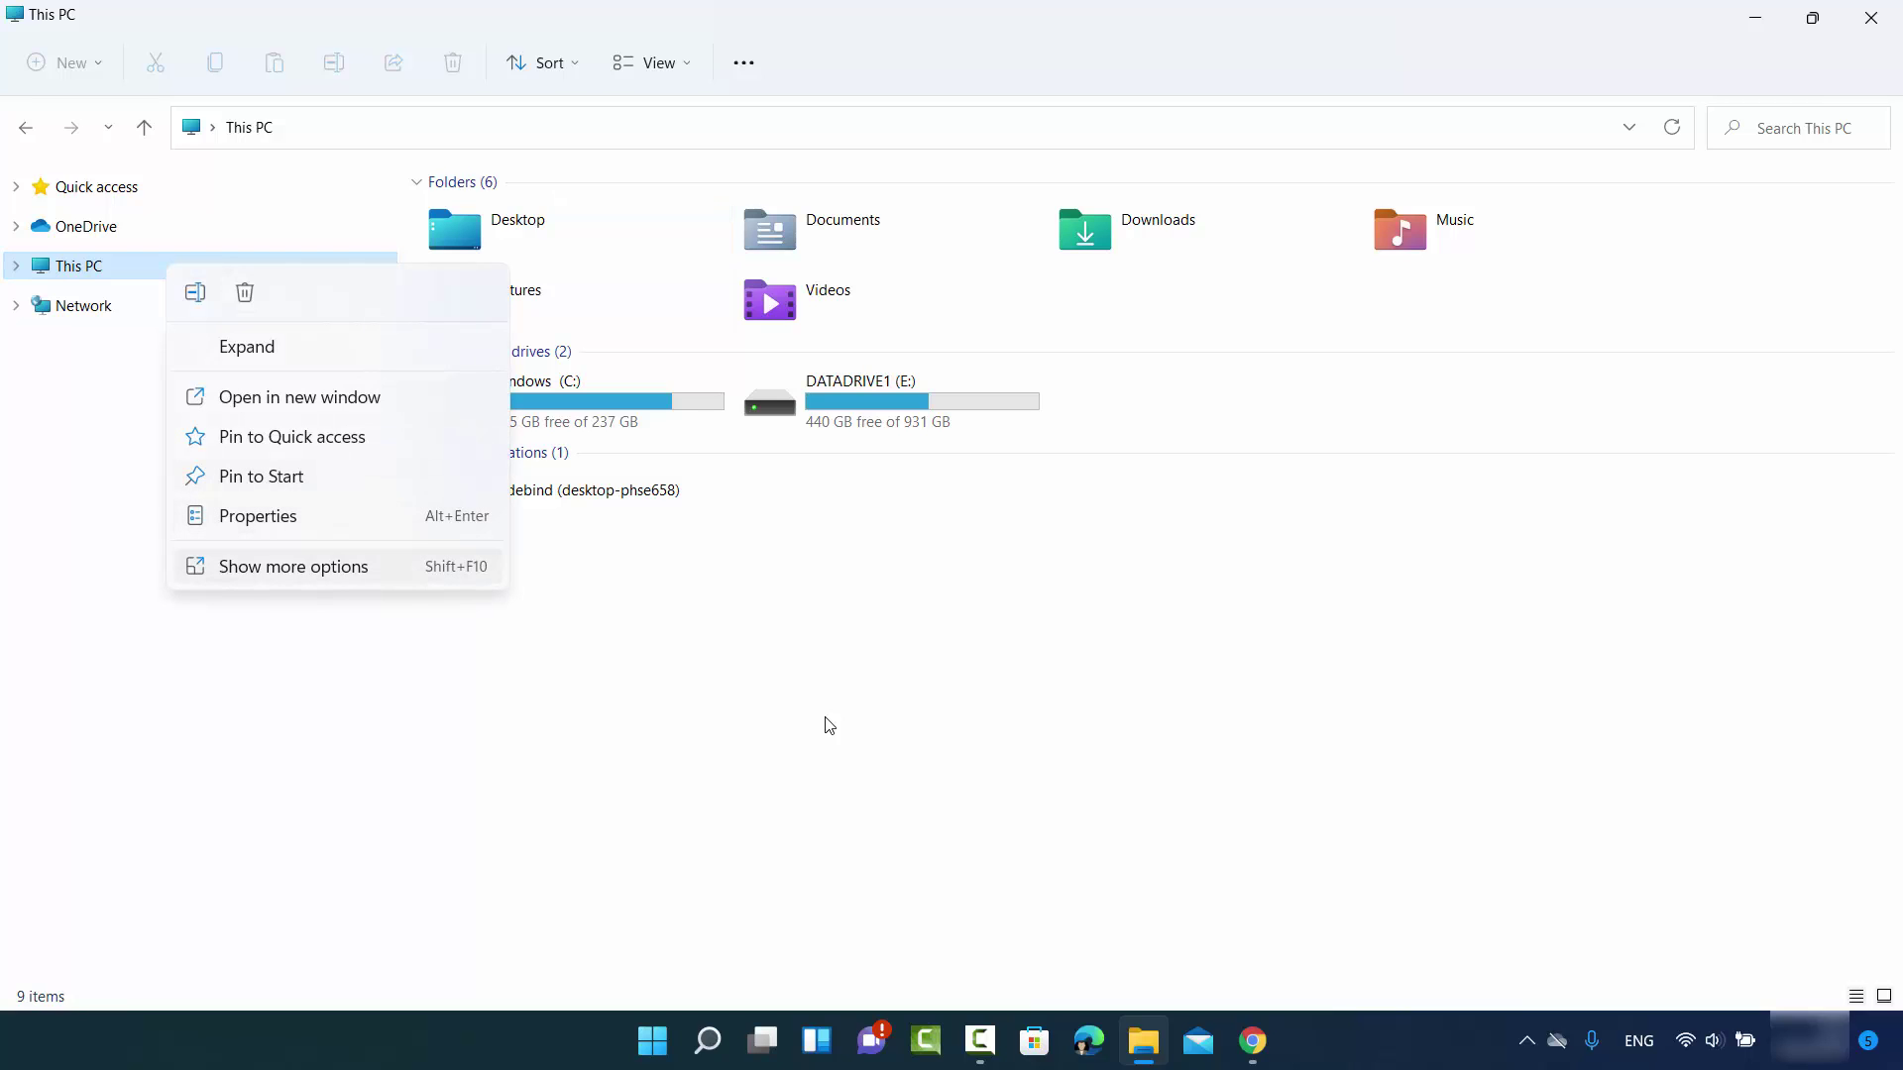
key("Return")
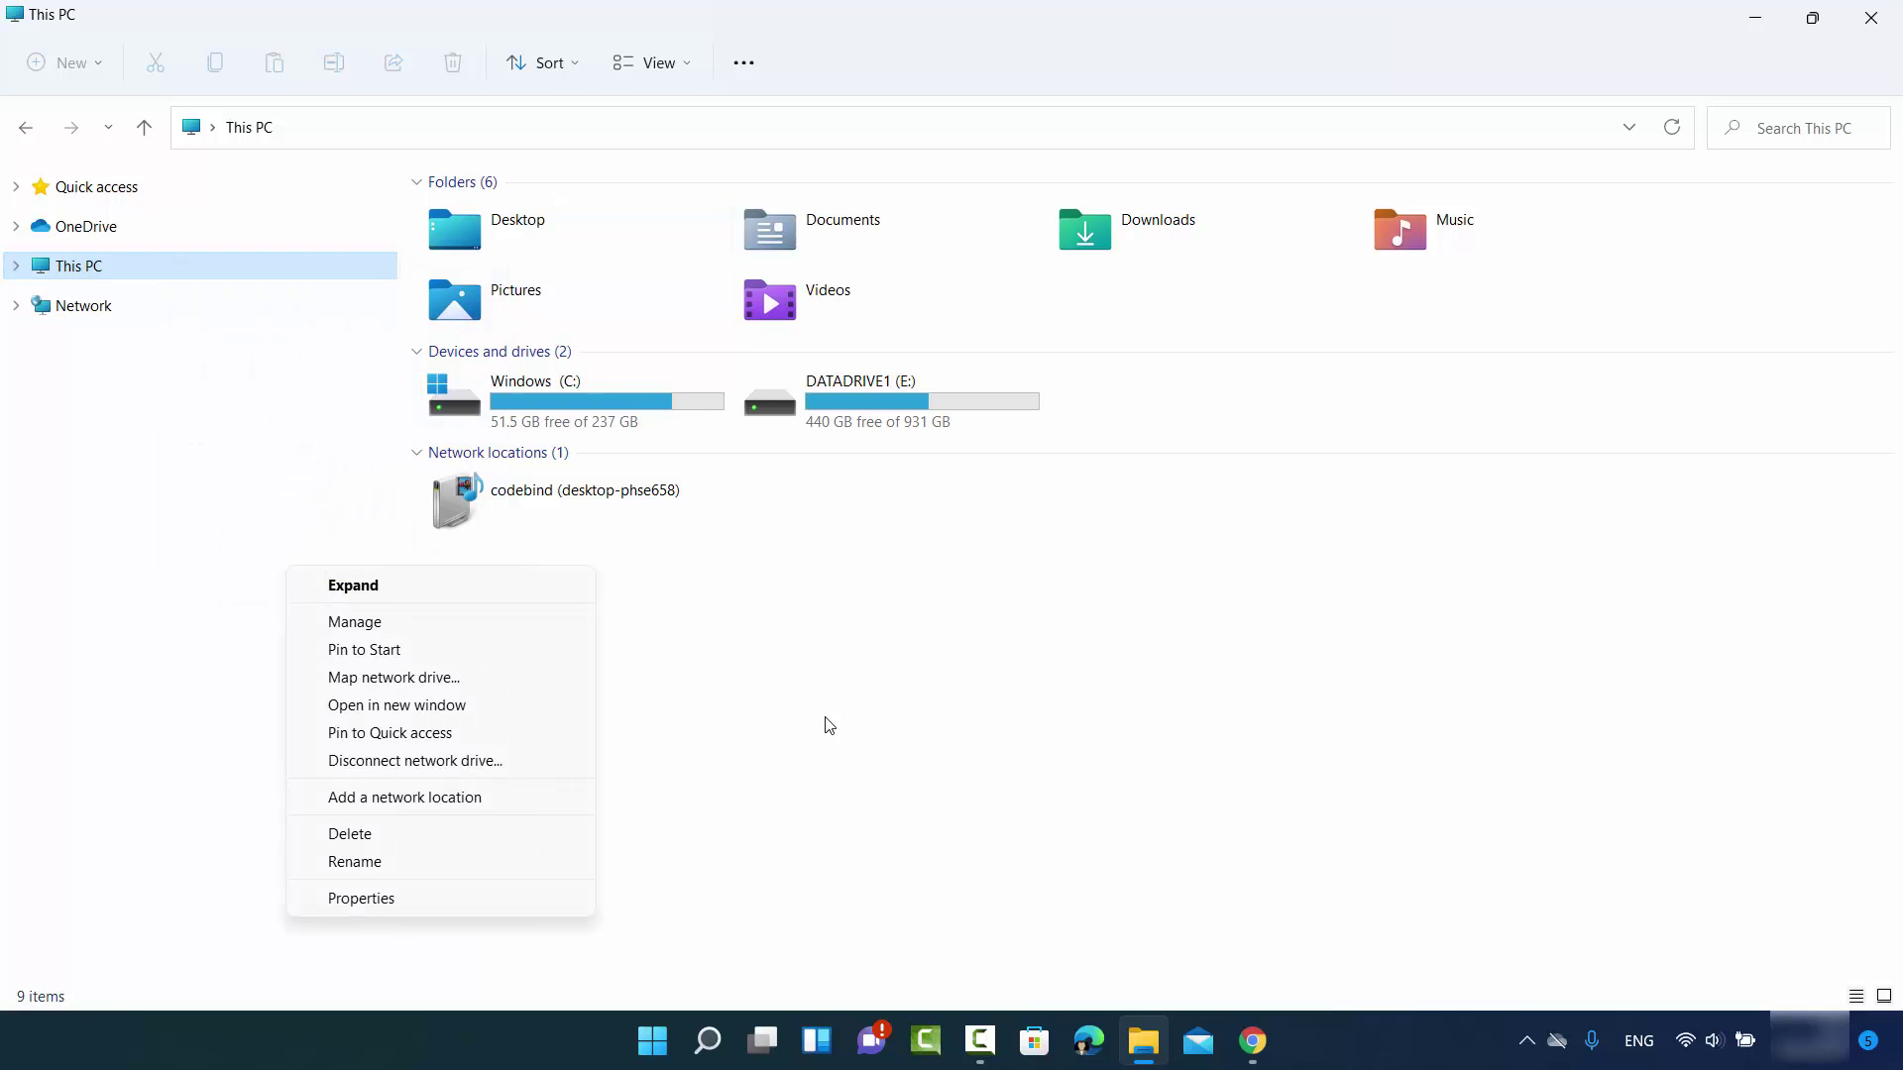
key("Down")
key("Down")
key("Down")
key("Up")
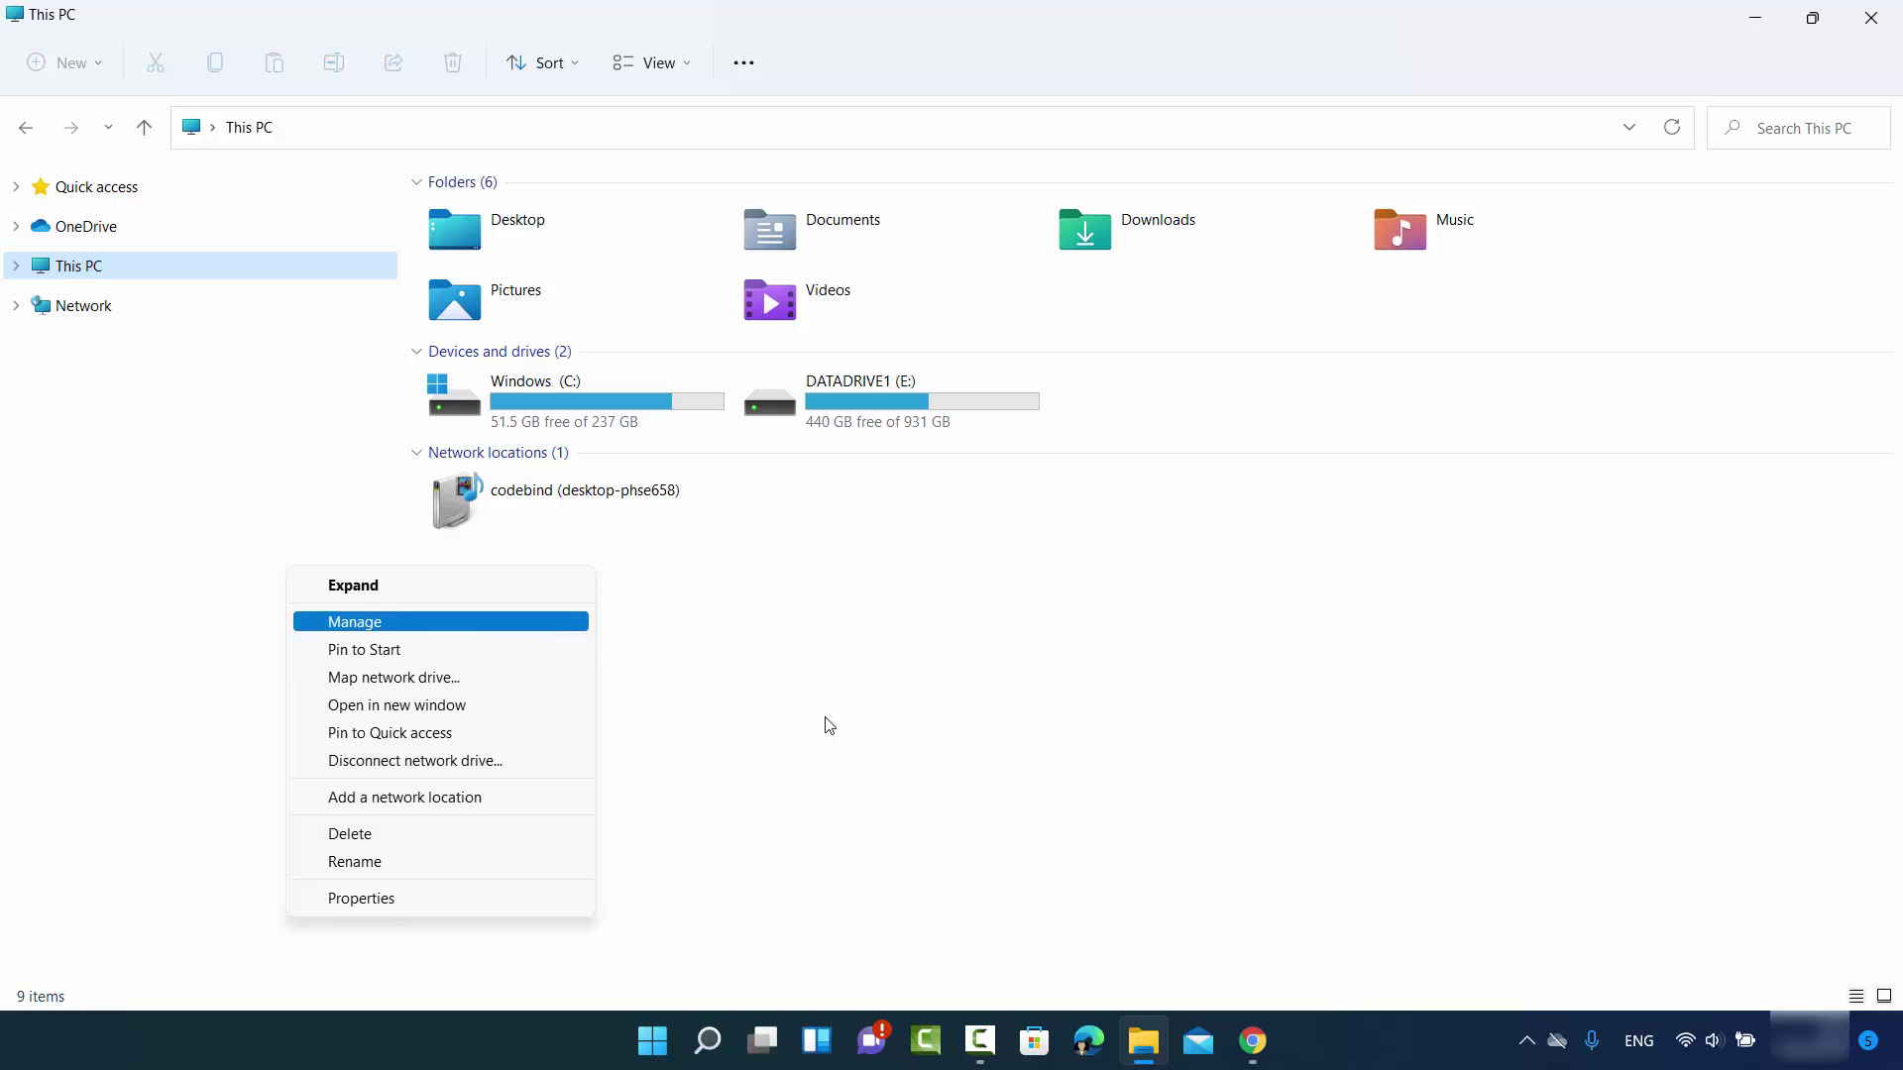
key("Return")
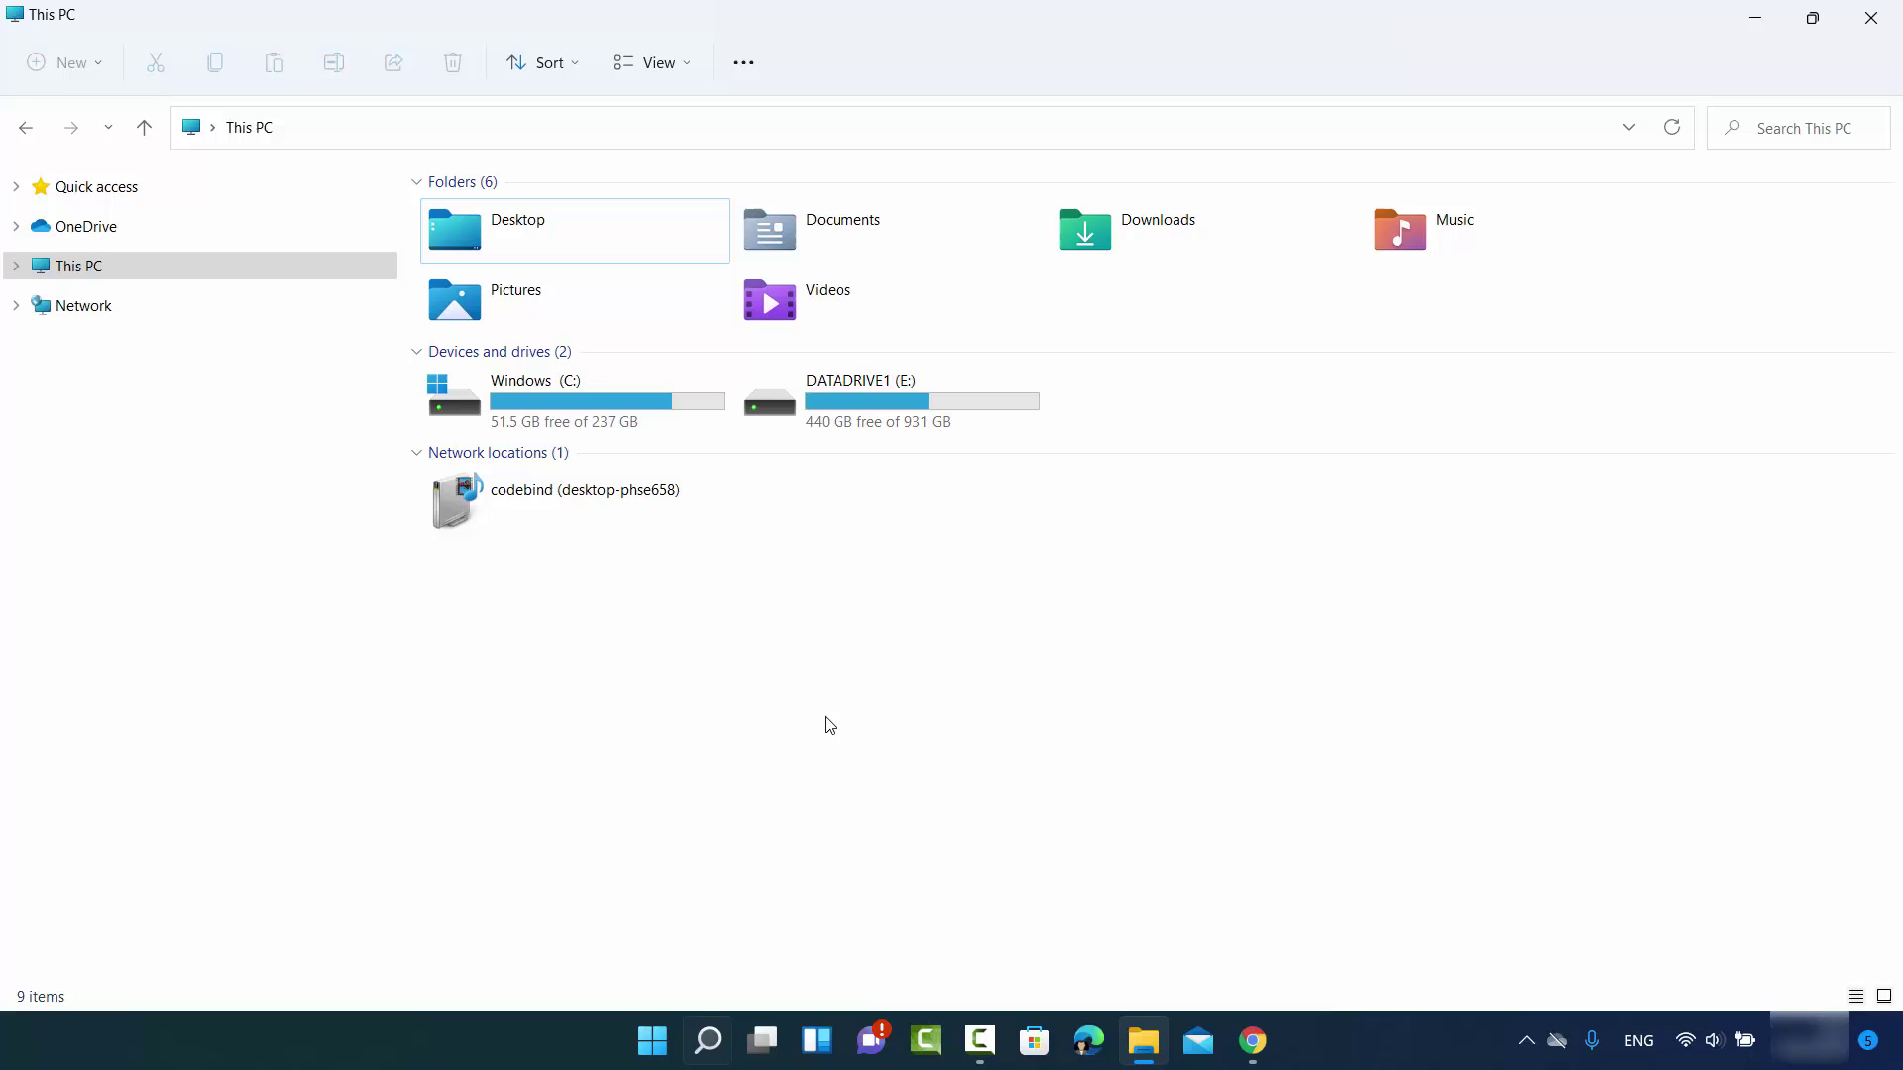
key("Return")
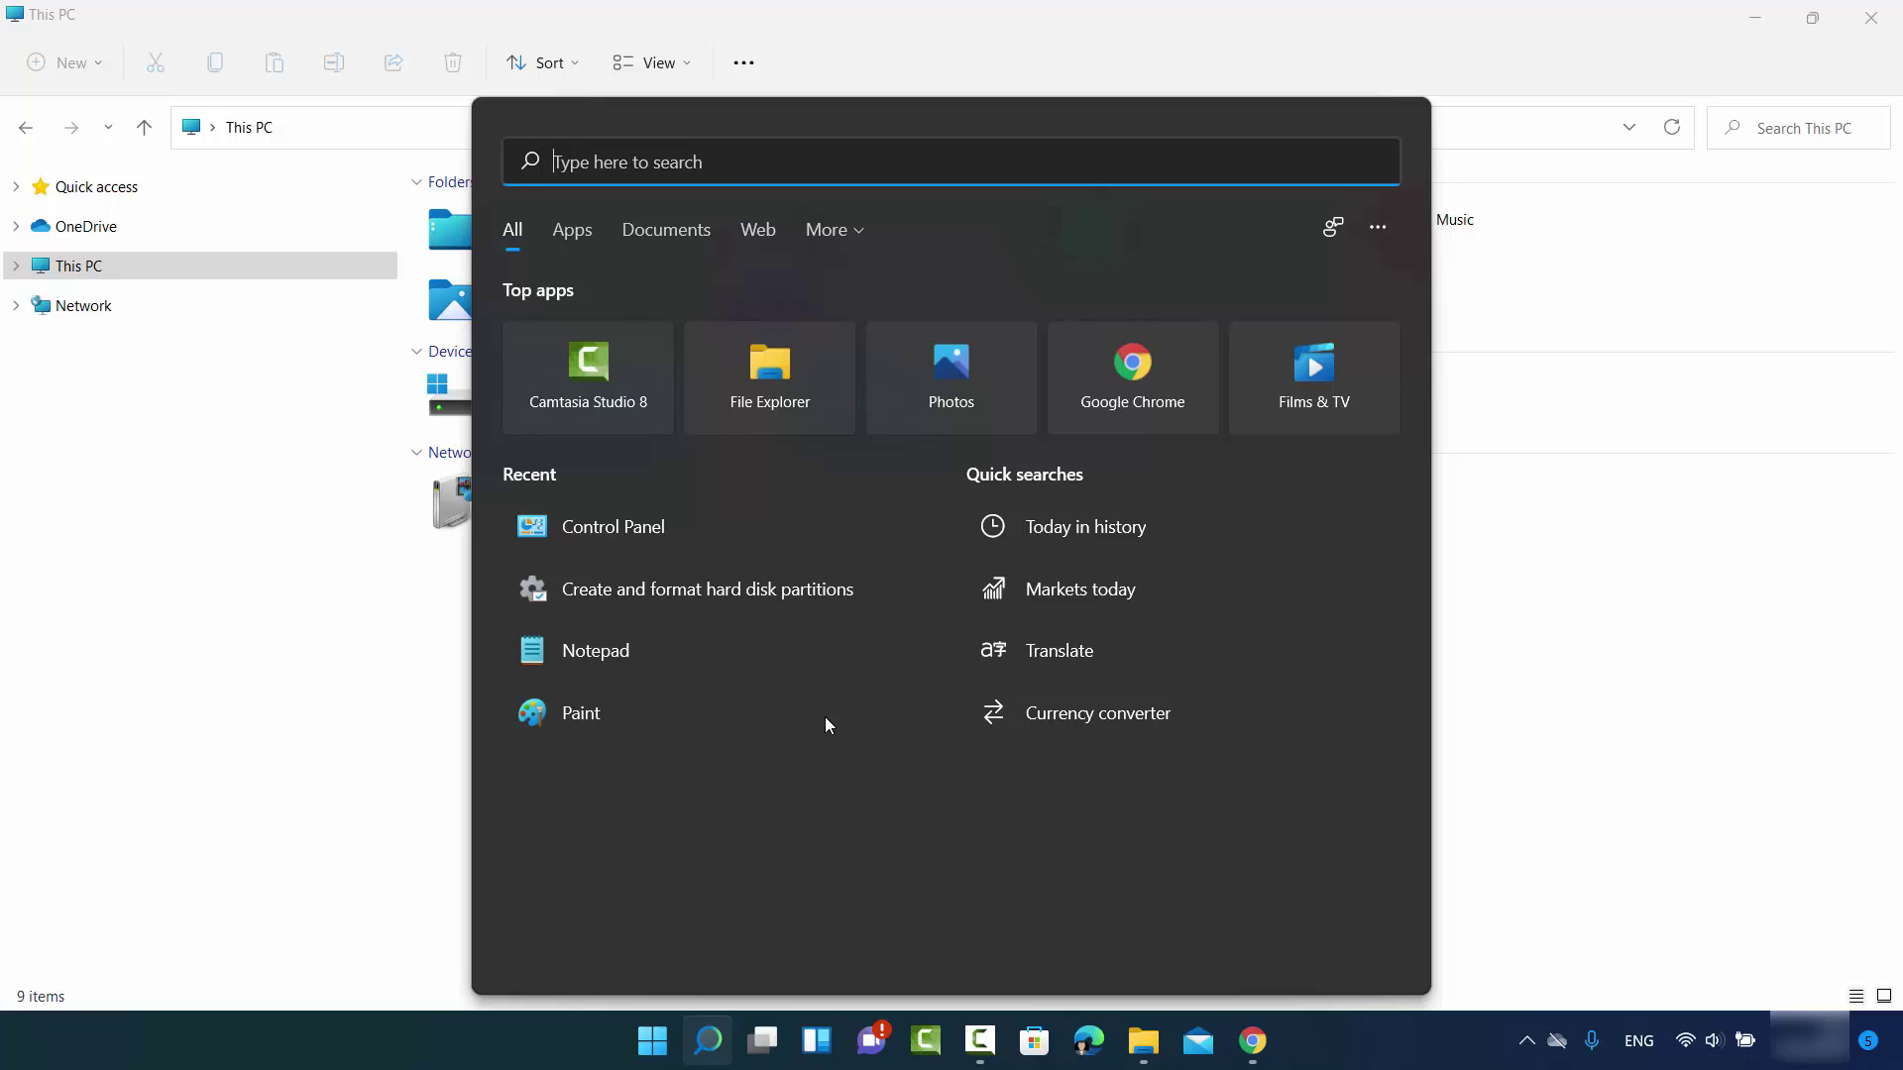
type("disk ma")
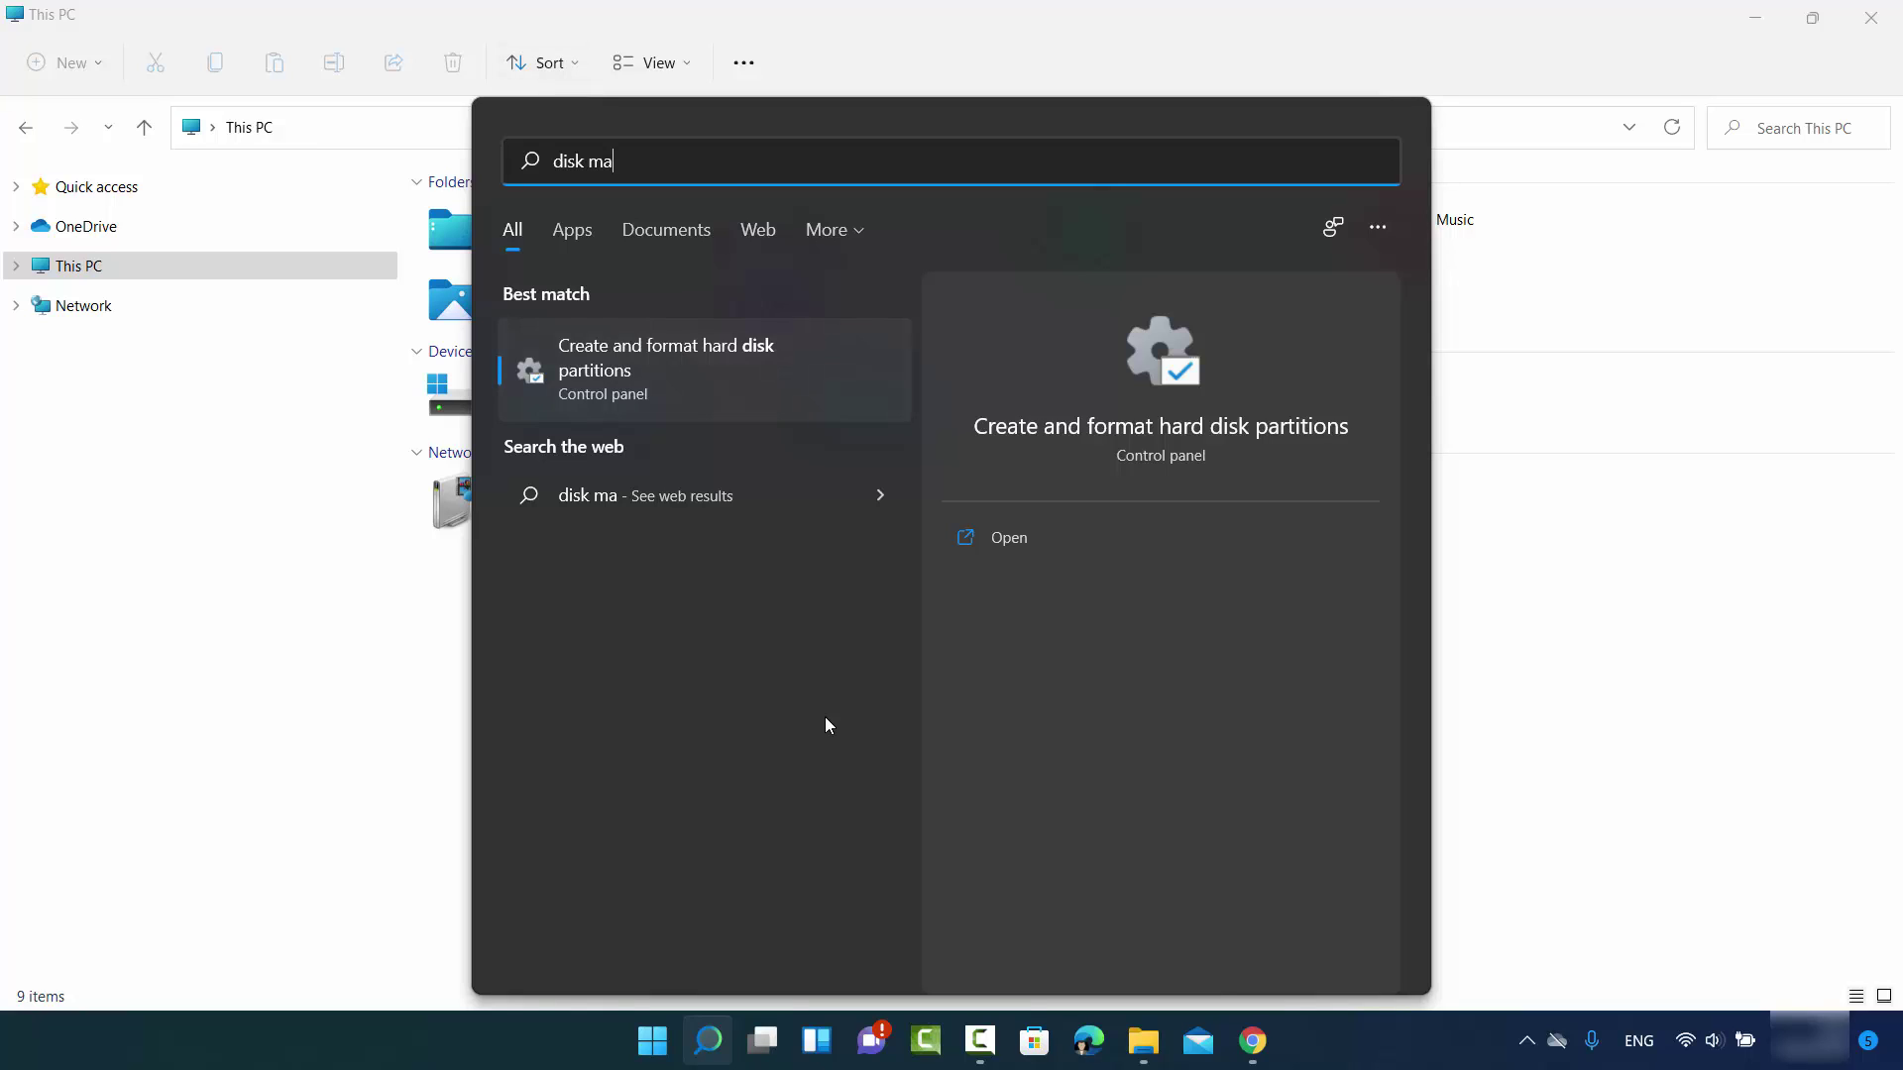
key("Return")
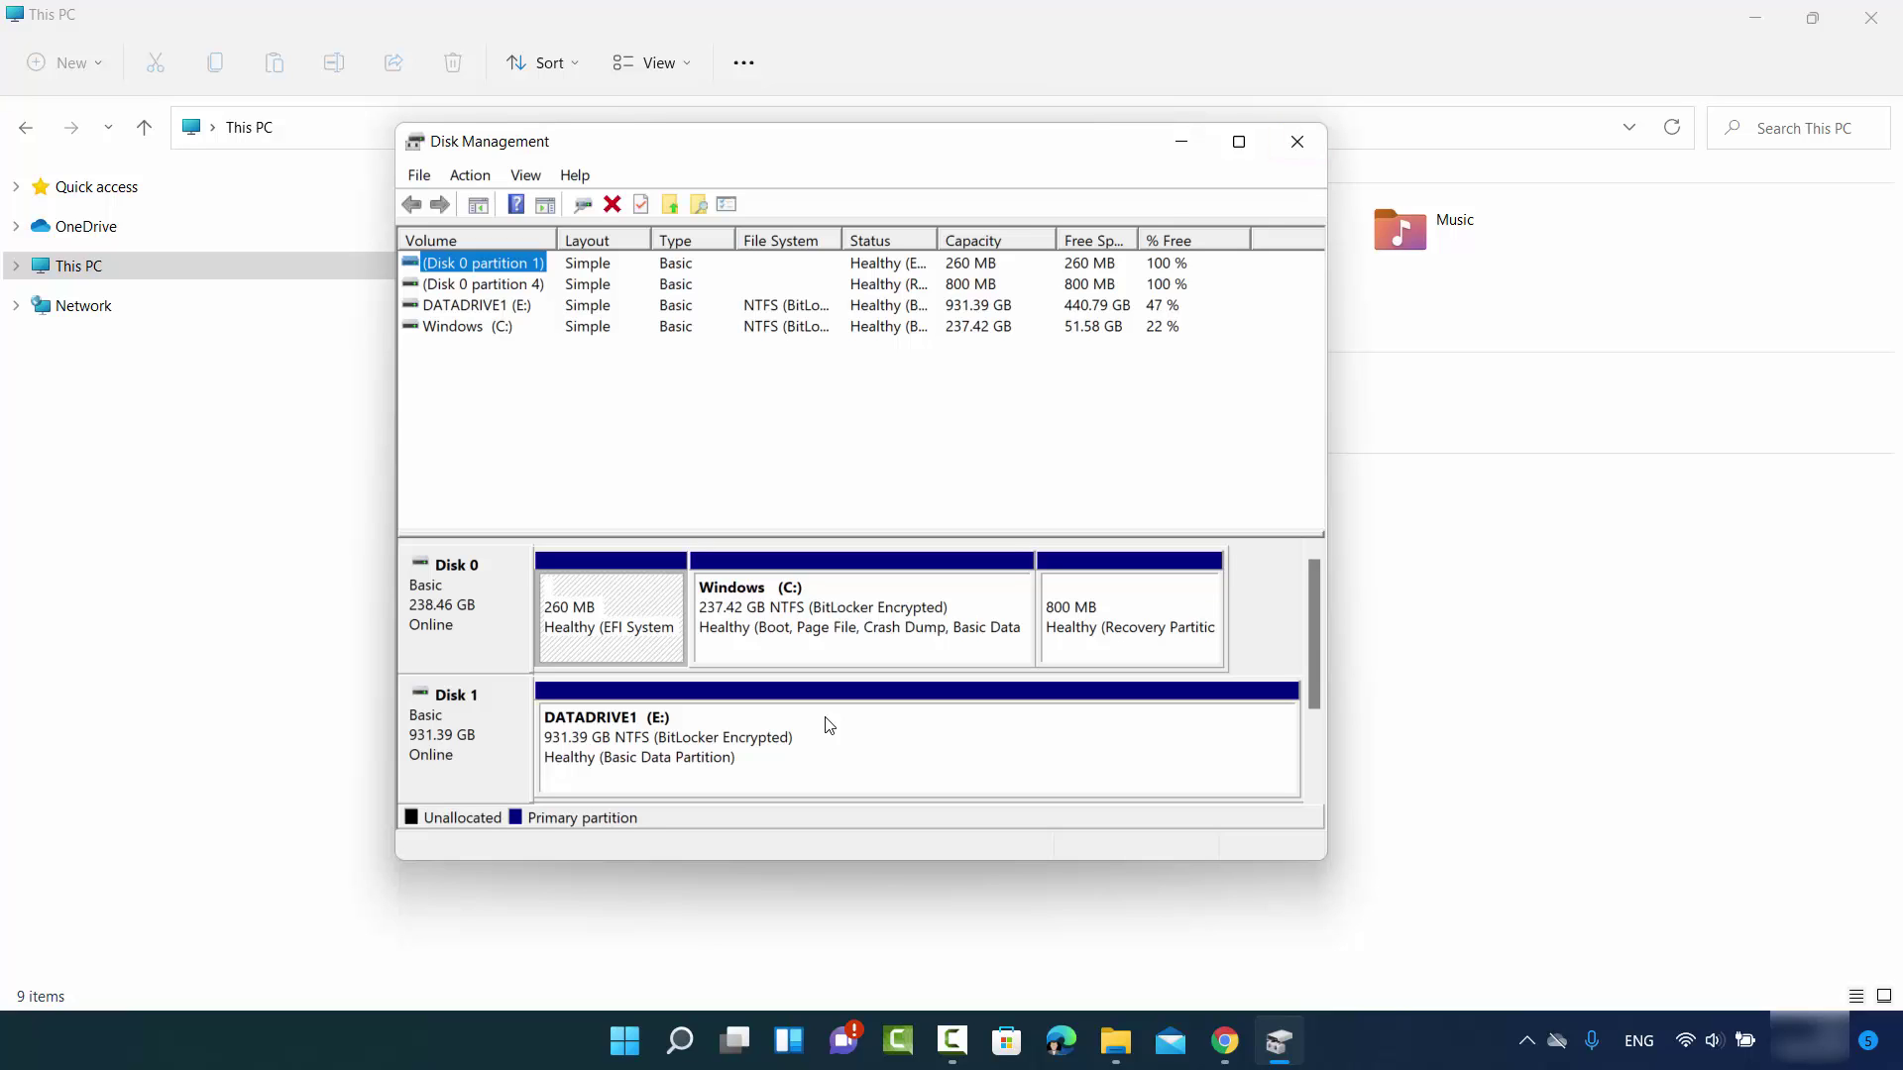
key("alt+F4")
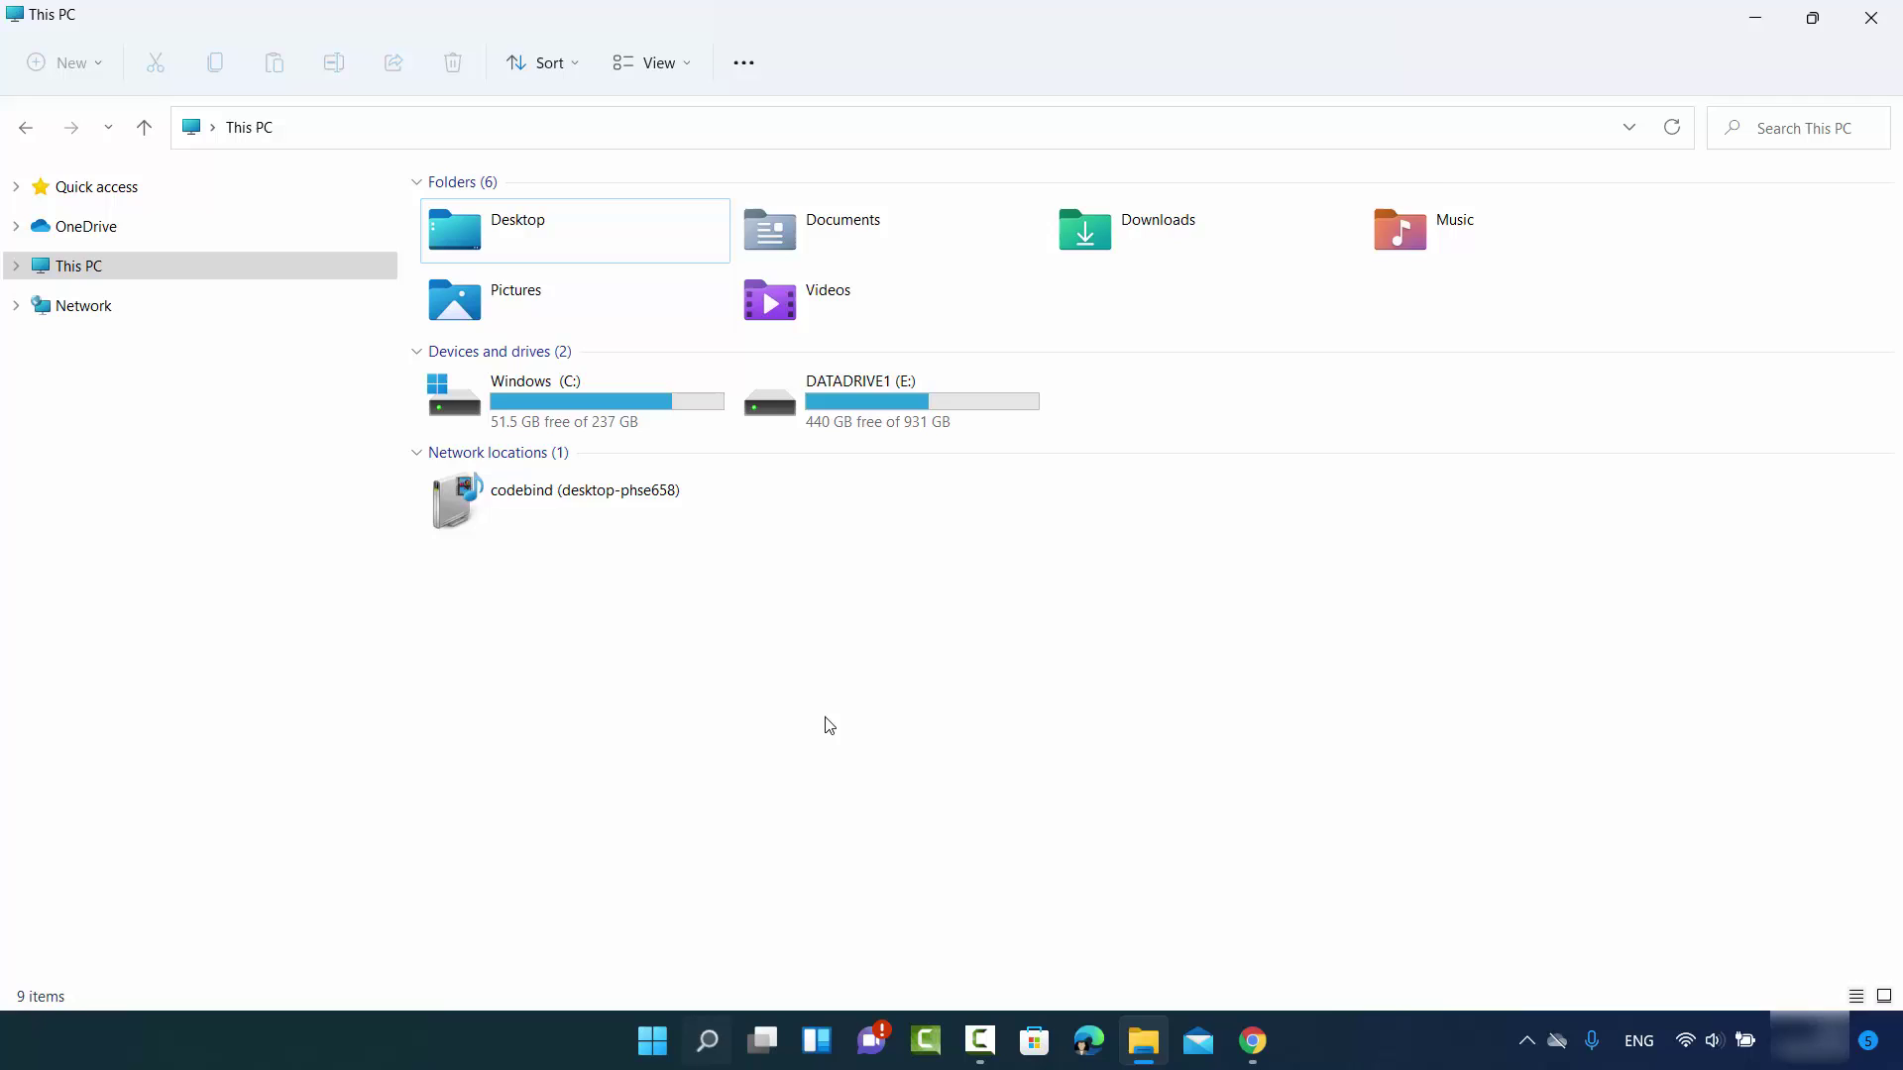
Step: Search Windows for 'con' and launch Control Panel from the best match
key("super+s")
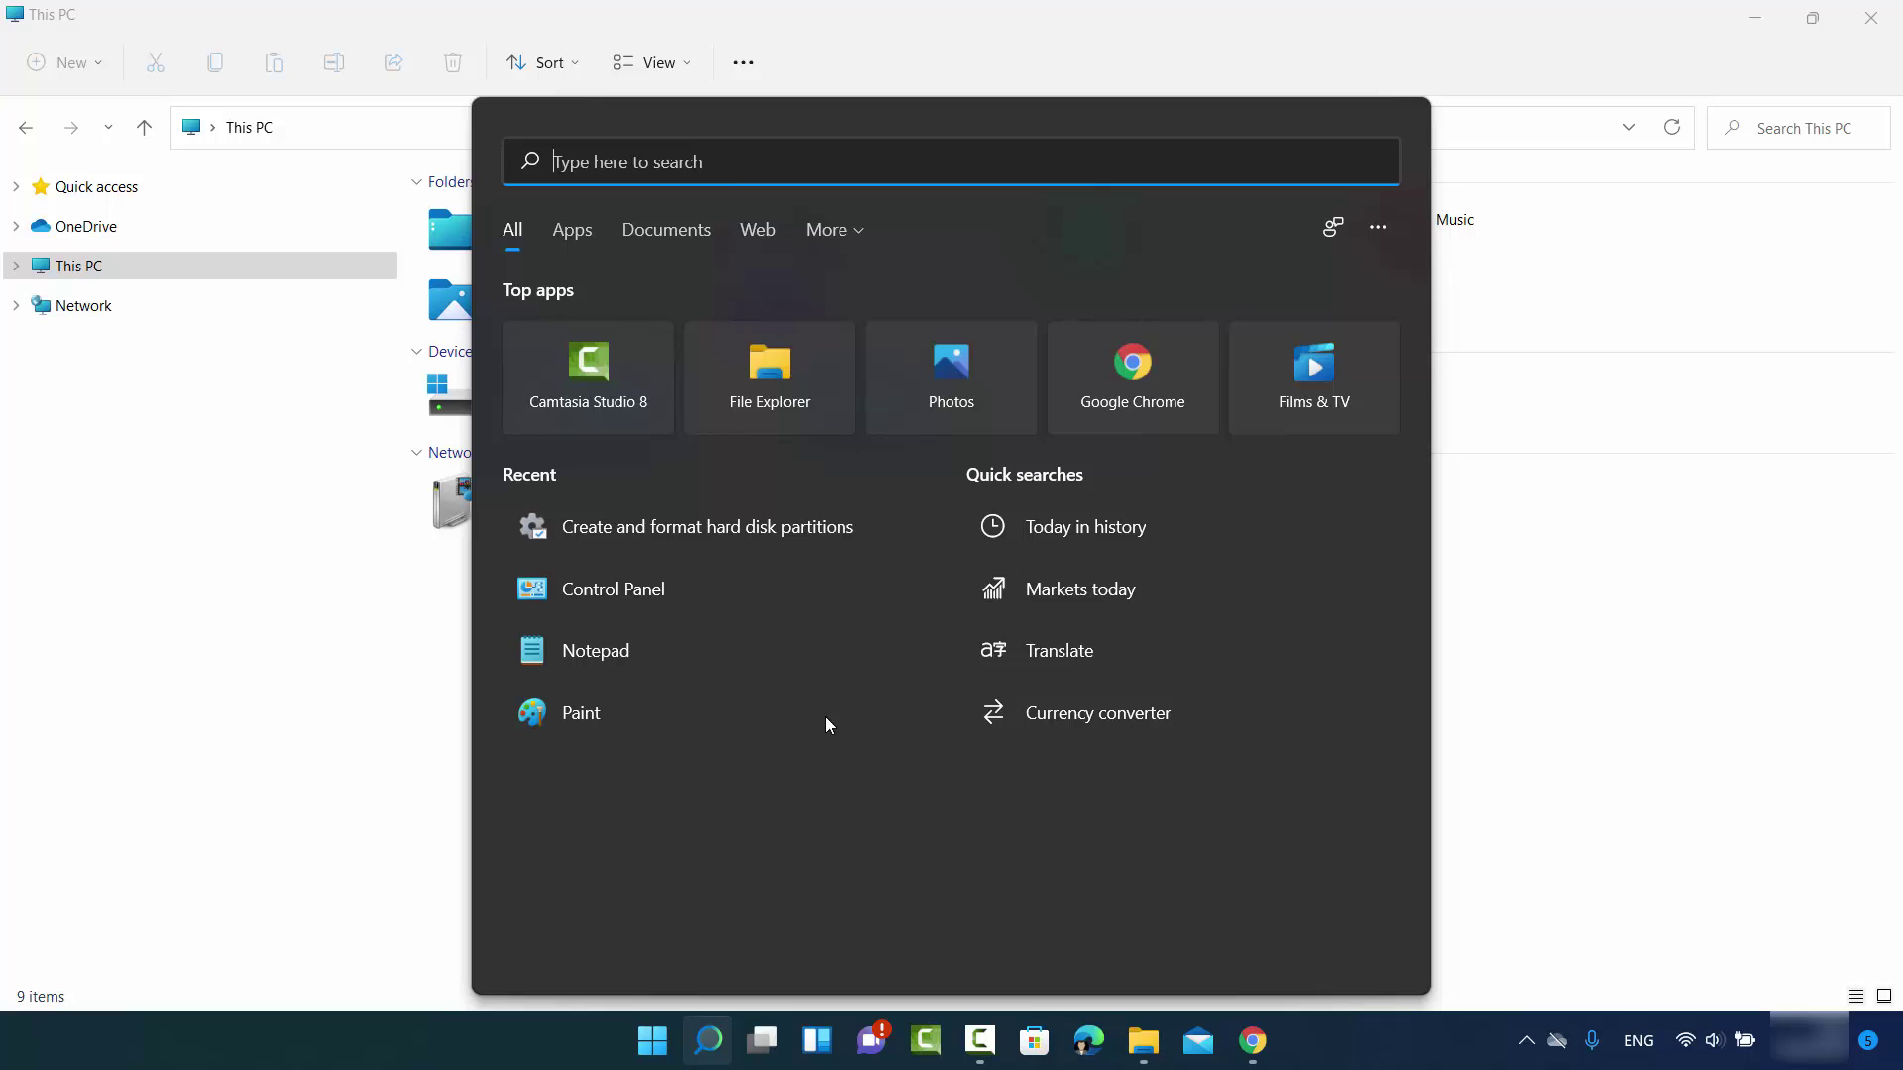
type("con")
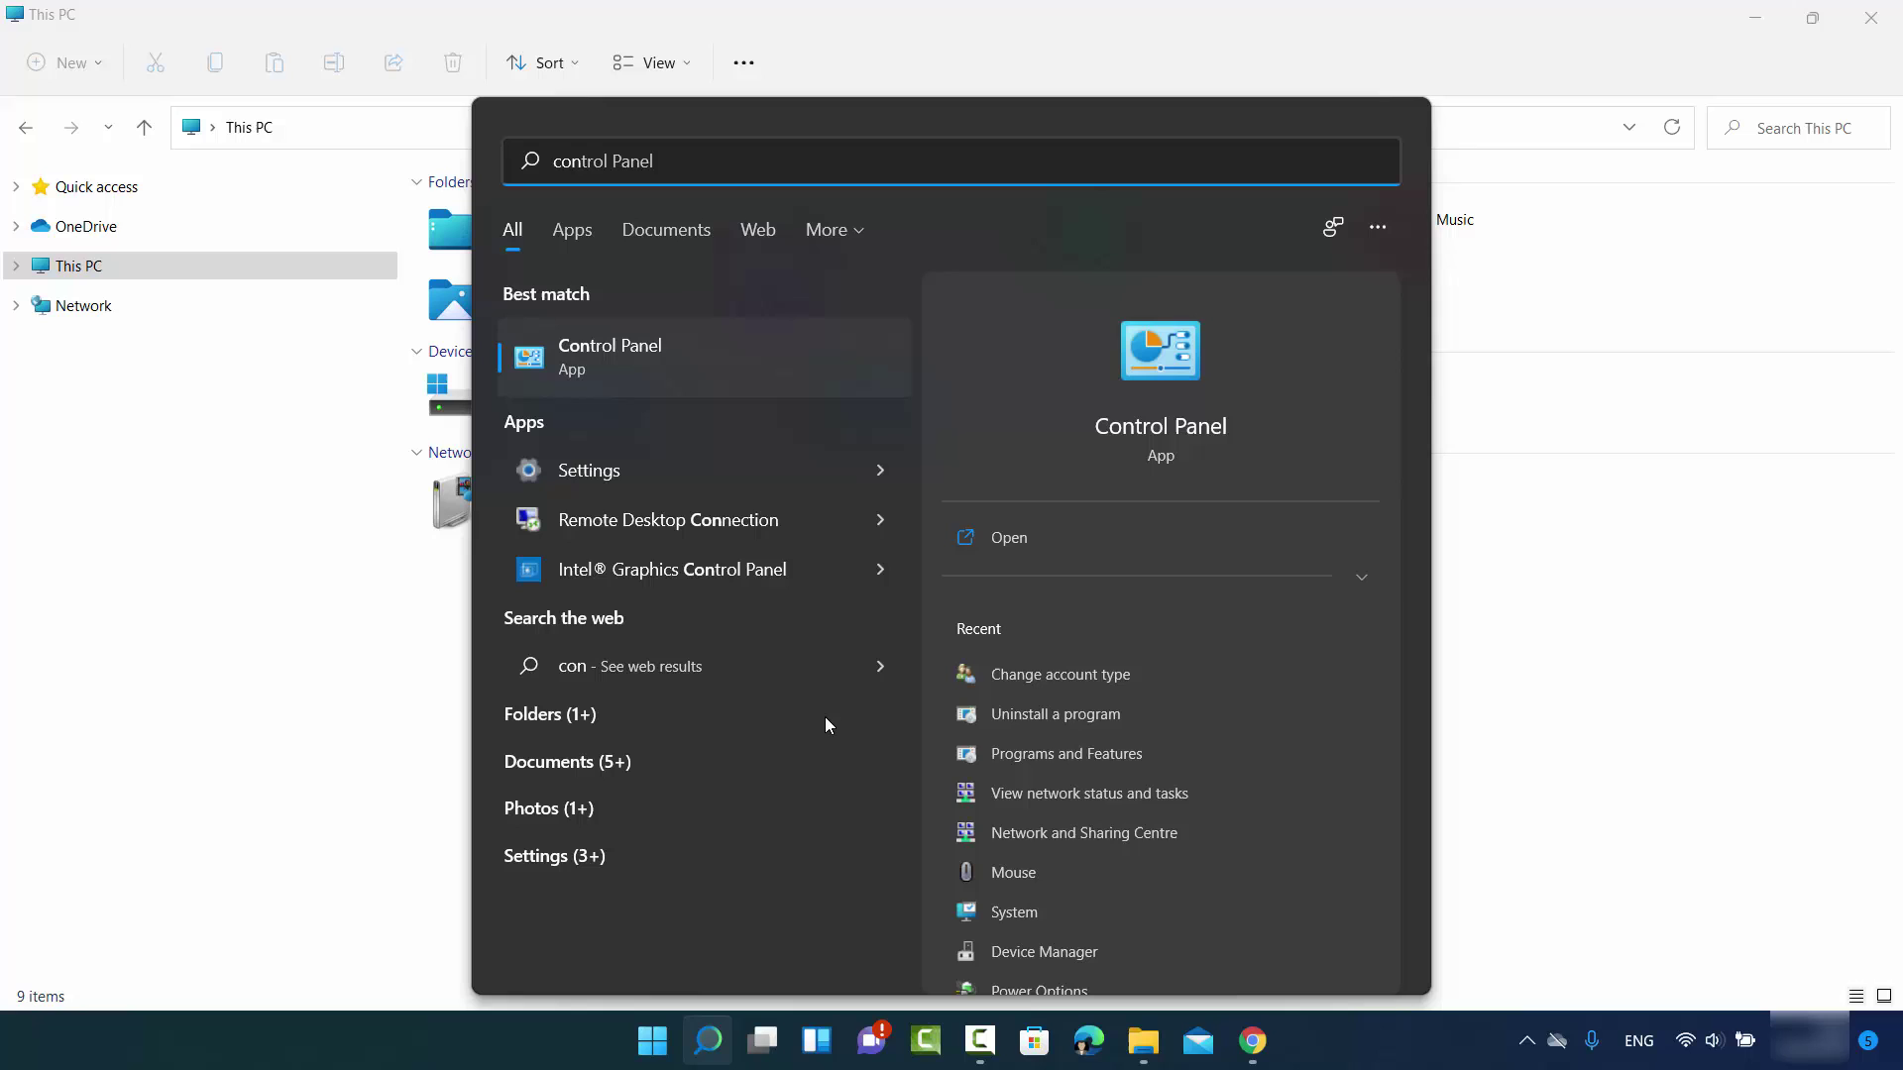
key("Return")
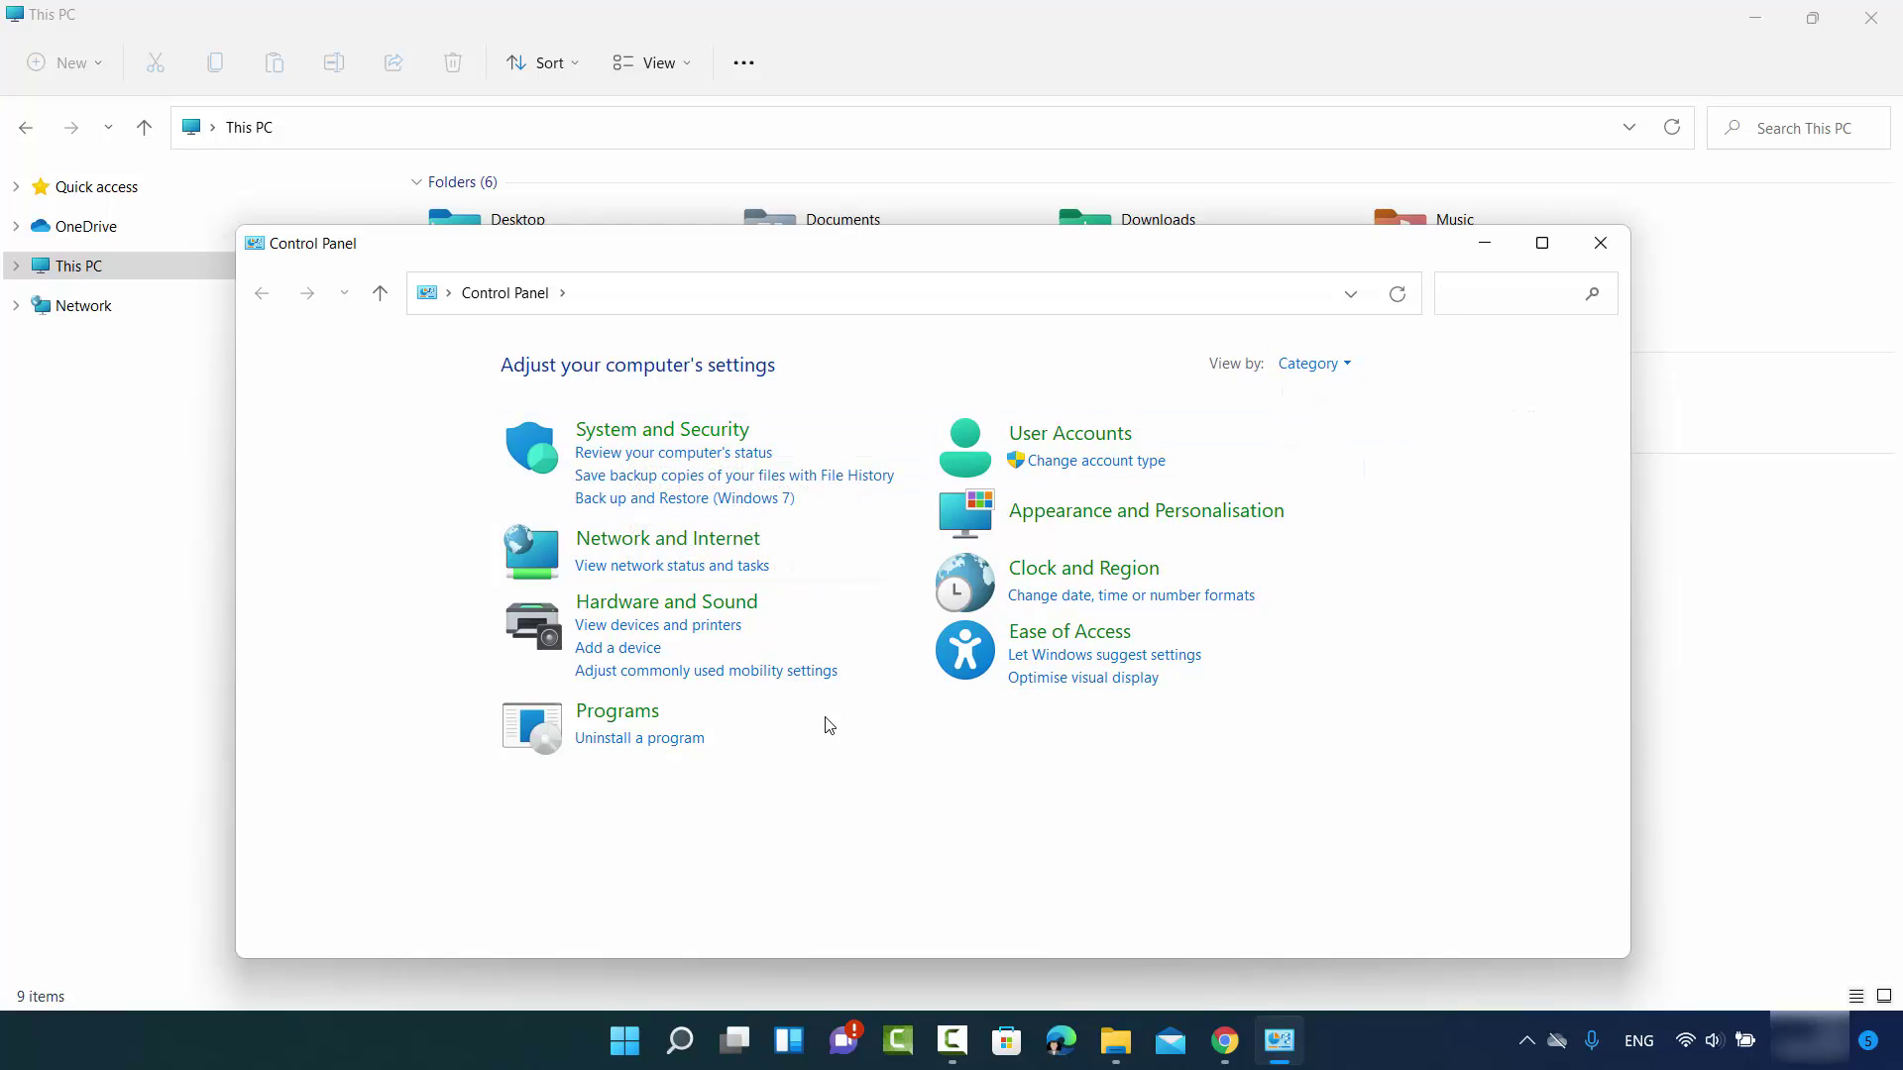
Step: Open Disk Management via System and Security's 'Create and format hard disk partitions' link
key("Return")
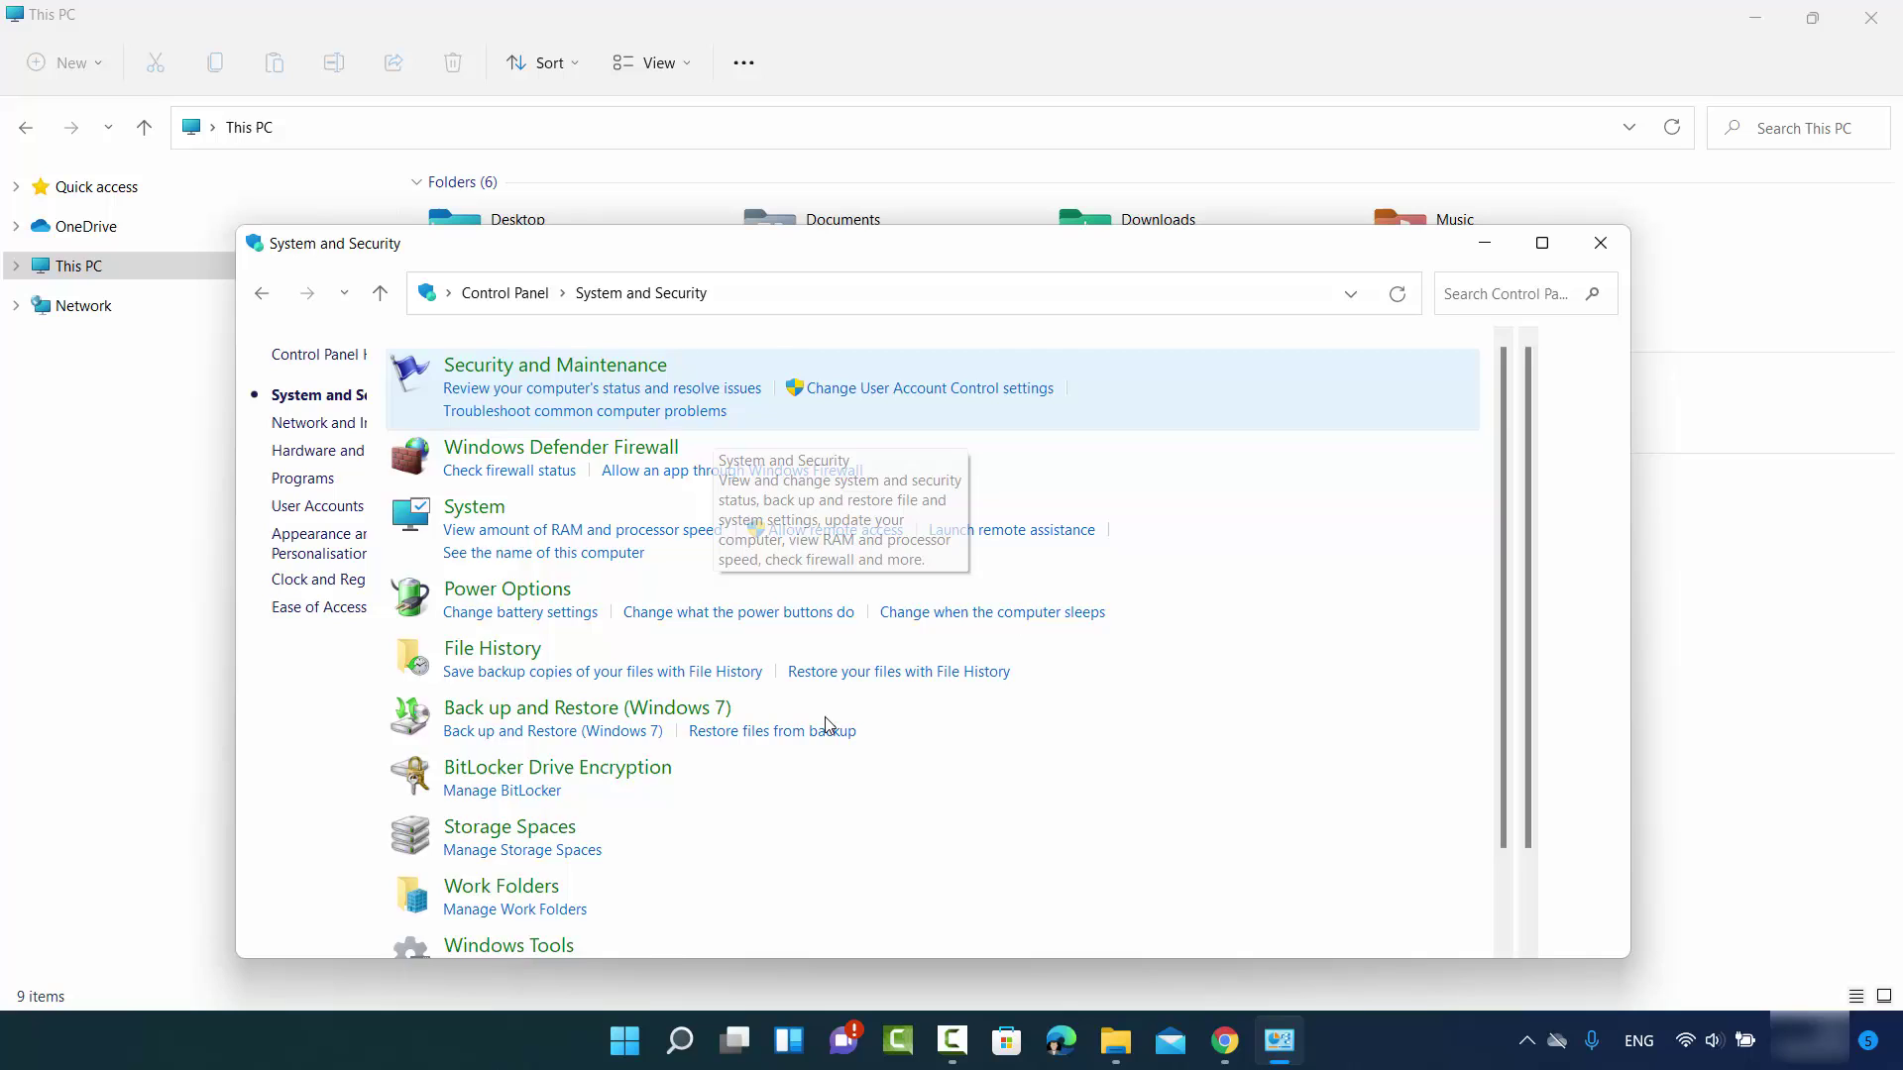
key("Tab")
key("Tab")
key("Tab")
key("Tab")
key("Tab")
key("Tab")
key("Tab")
key("Tab")
key("Tab")
key("Tab")
key("Tab")
key("Tab")
key("Tab")
key("Tab")
key("Tab")
key("Tab")
key("Tab")
key("Tab")
key("Tab")
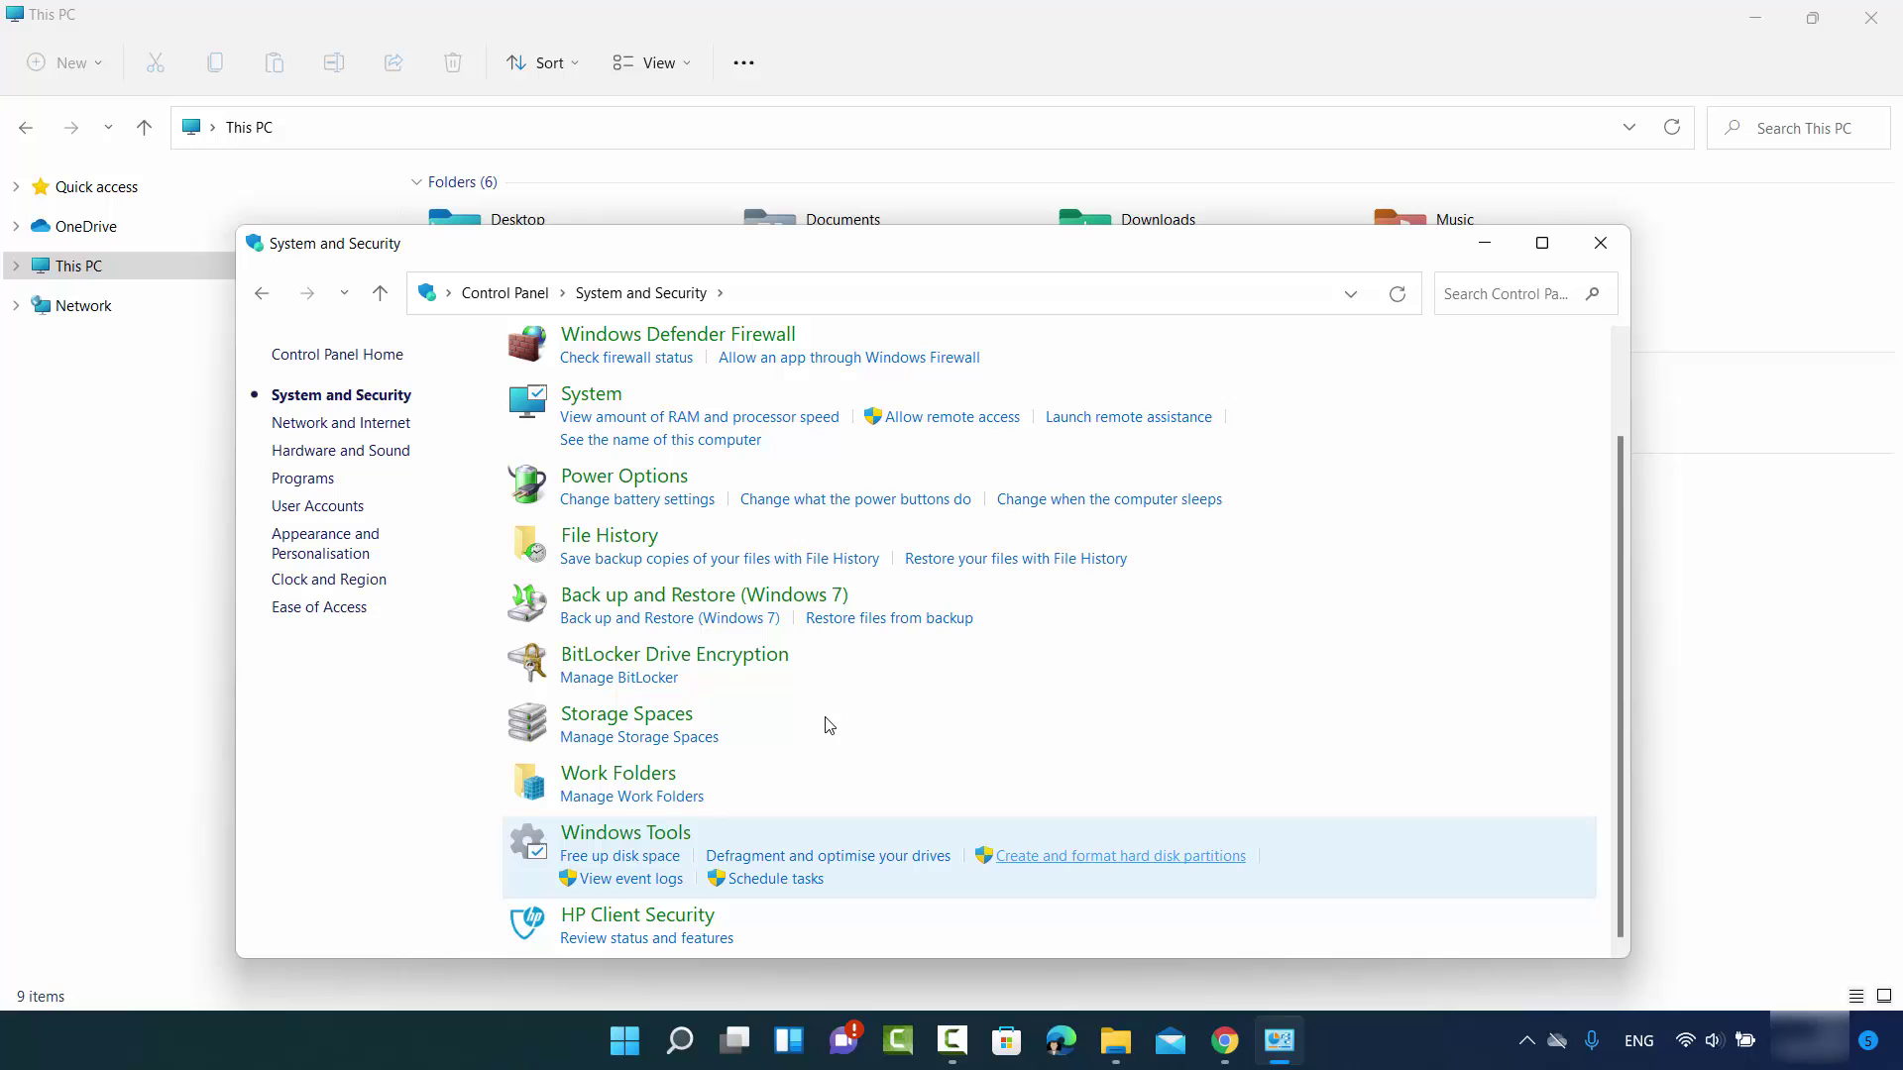
key("Return")
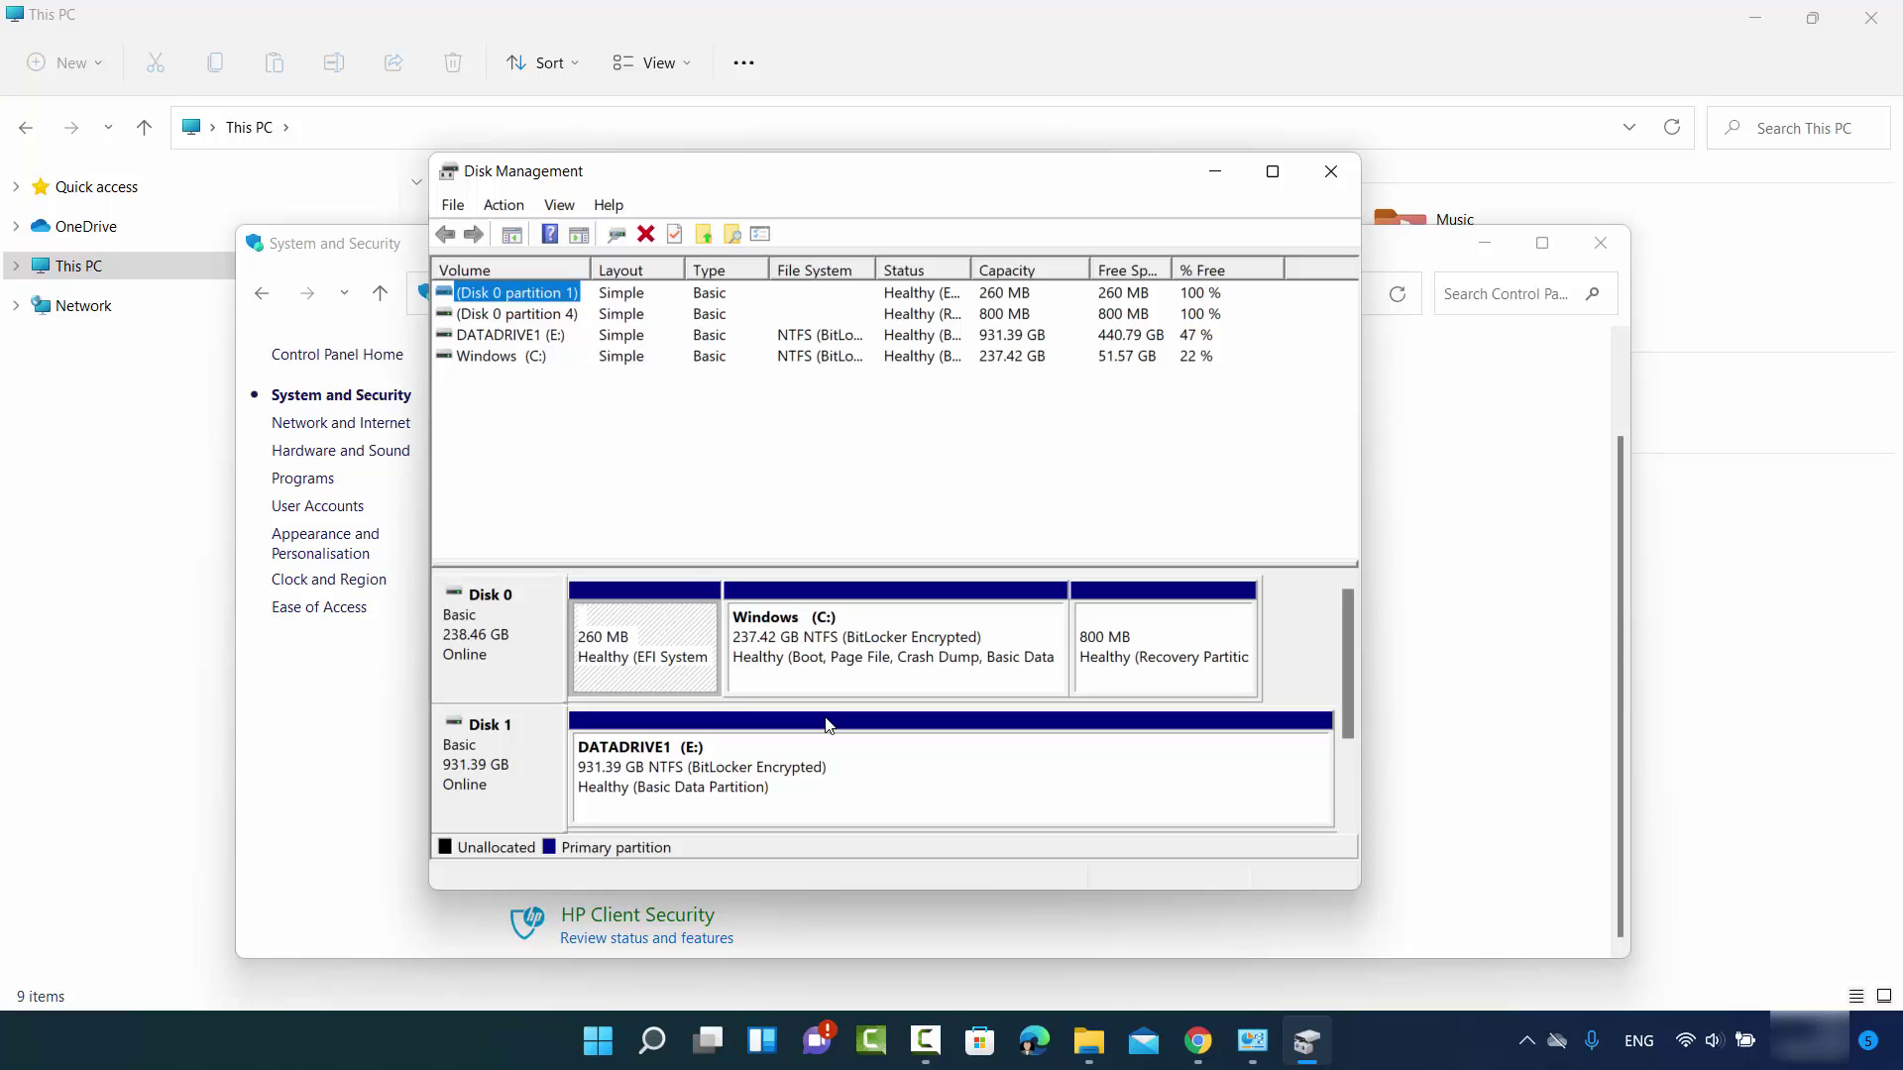
Step: Open the Change Drive Letter and Paths dialog for DATADRIVE1 (E:)
left_click(829, 725)
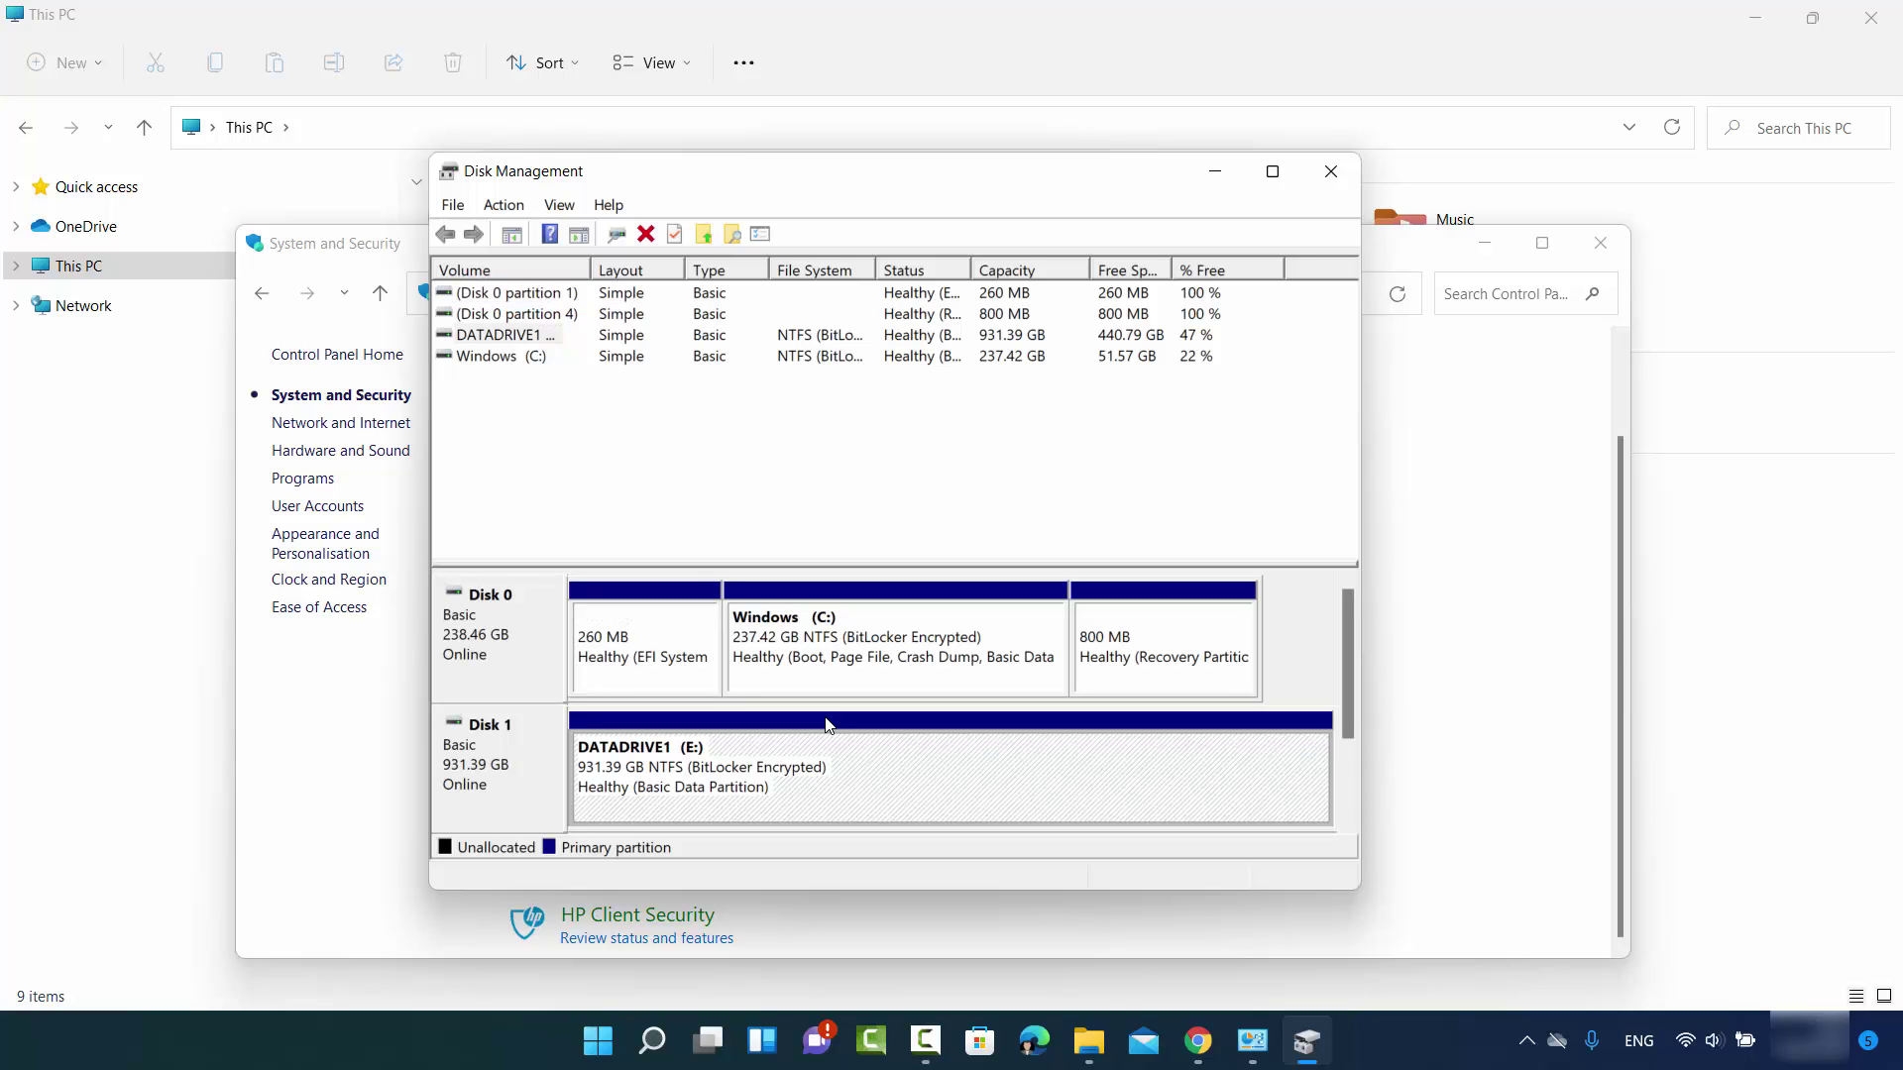
right_click(828, 724)
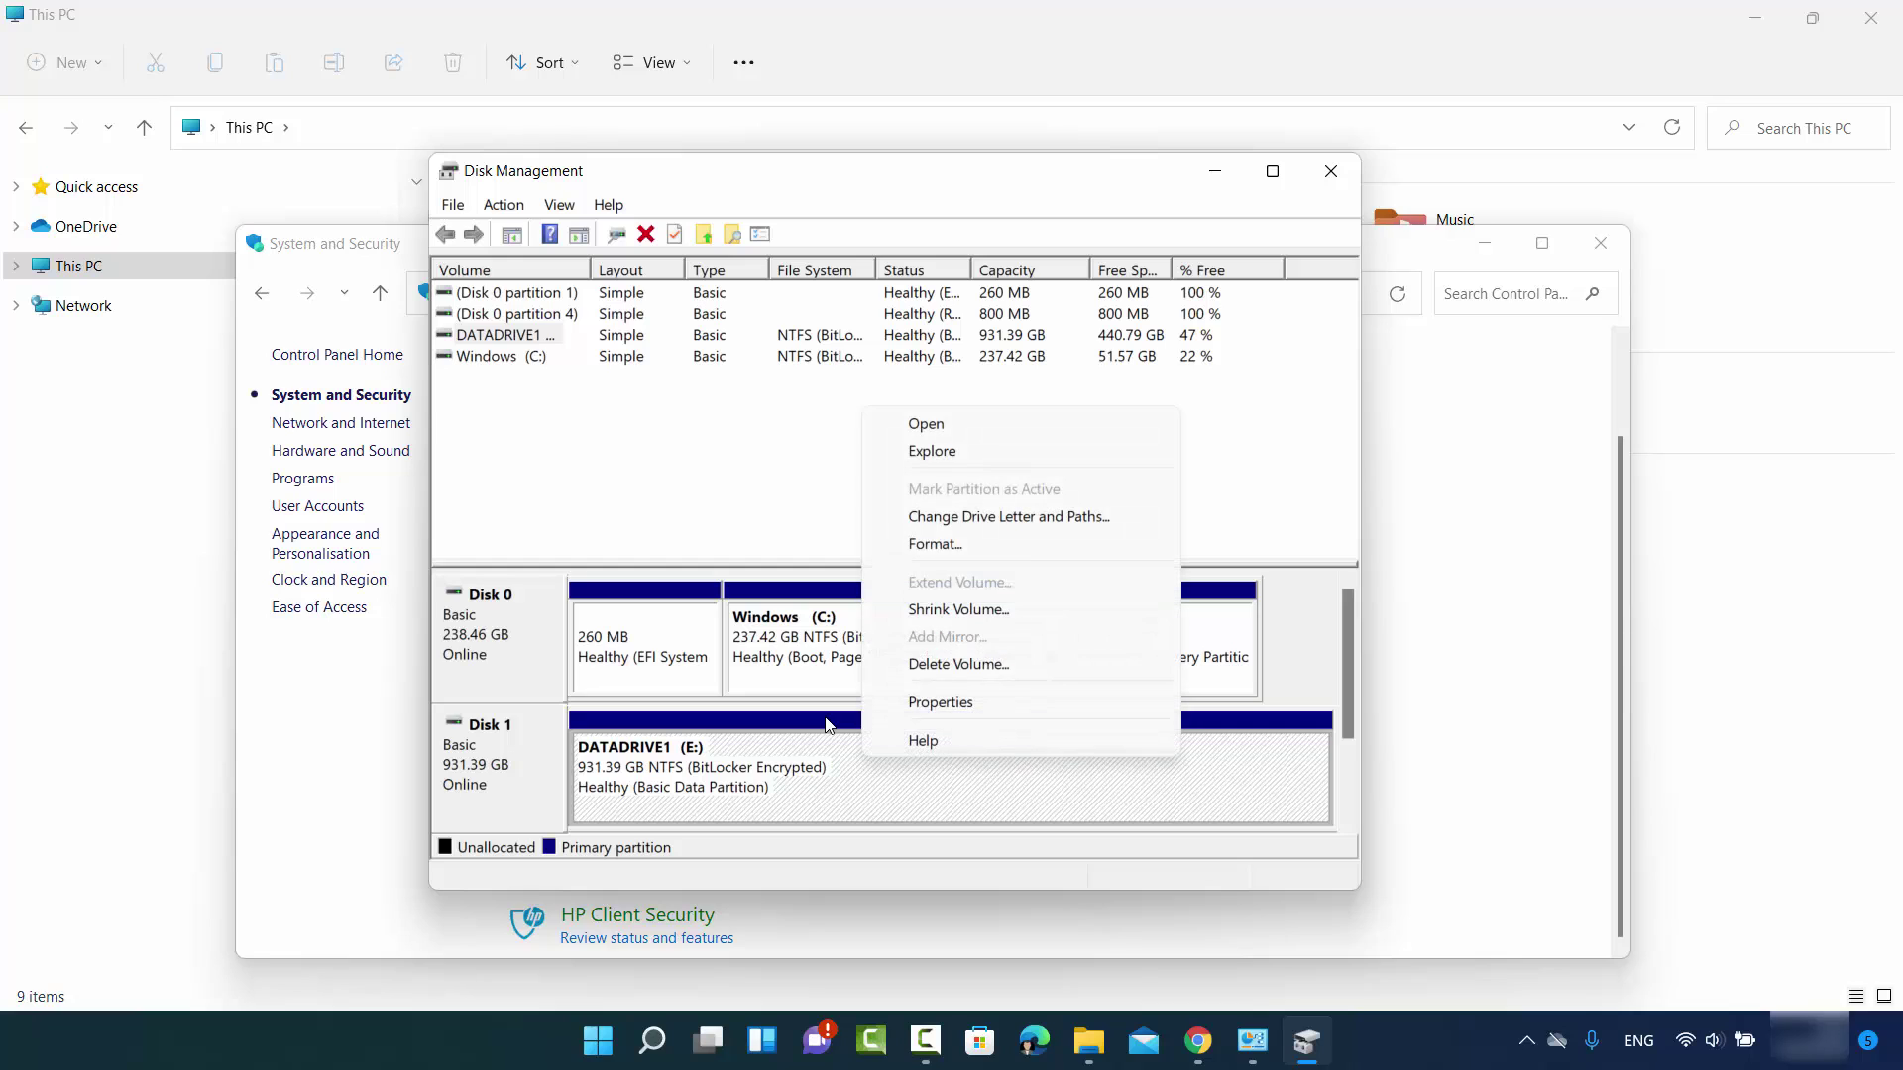
key("Up")
key("Up")
key("Up")
key("Up")
key("Up")
key("Up")
key("Return")
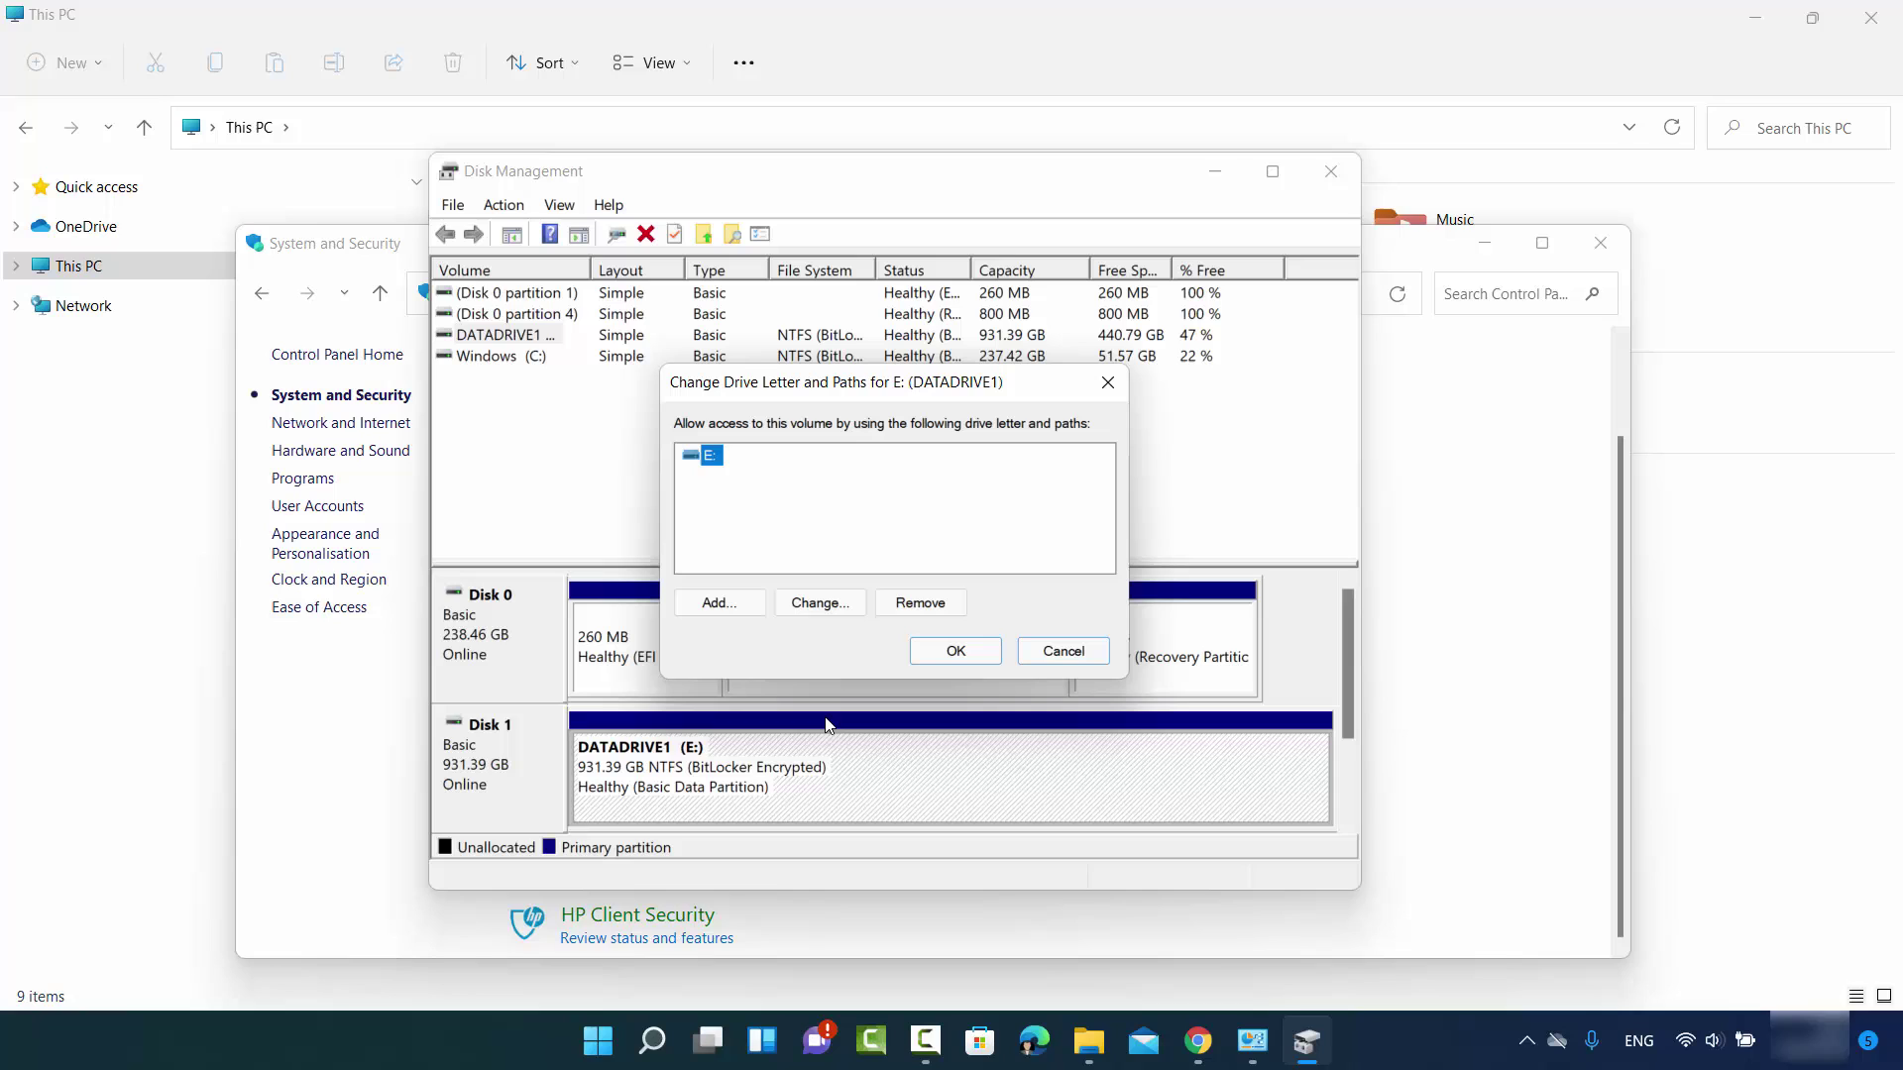
Step: Reassign drive letter D to DATADRIVE1 and accept both in-use warnings
key("alt+c")
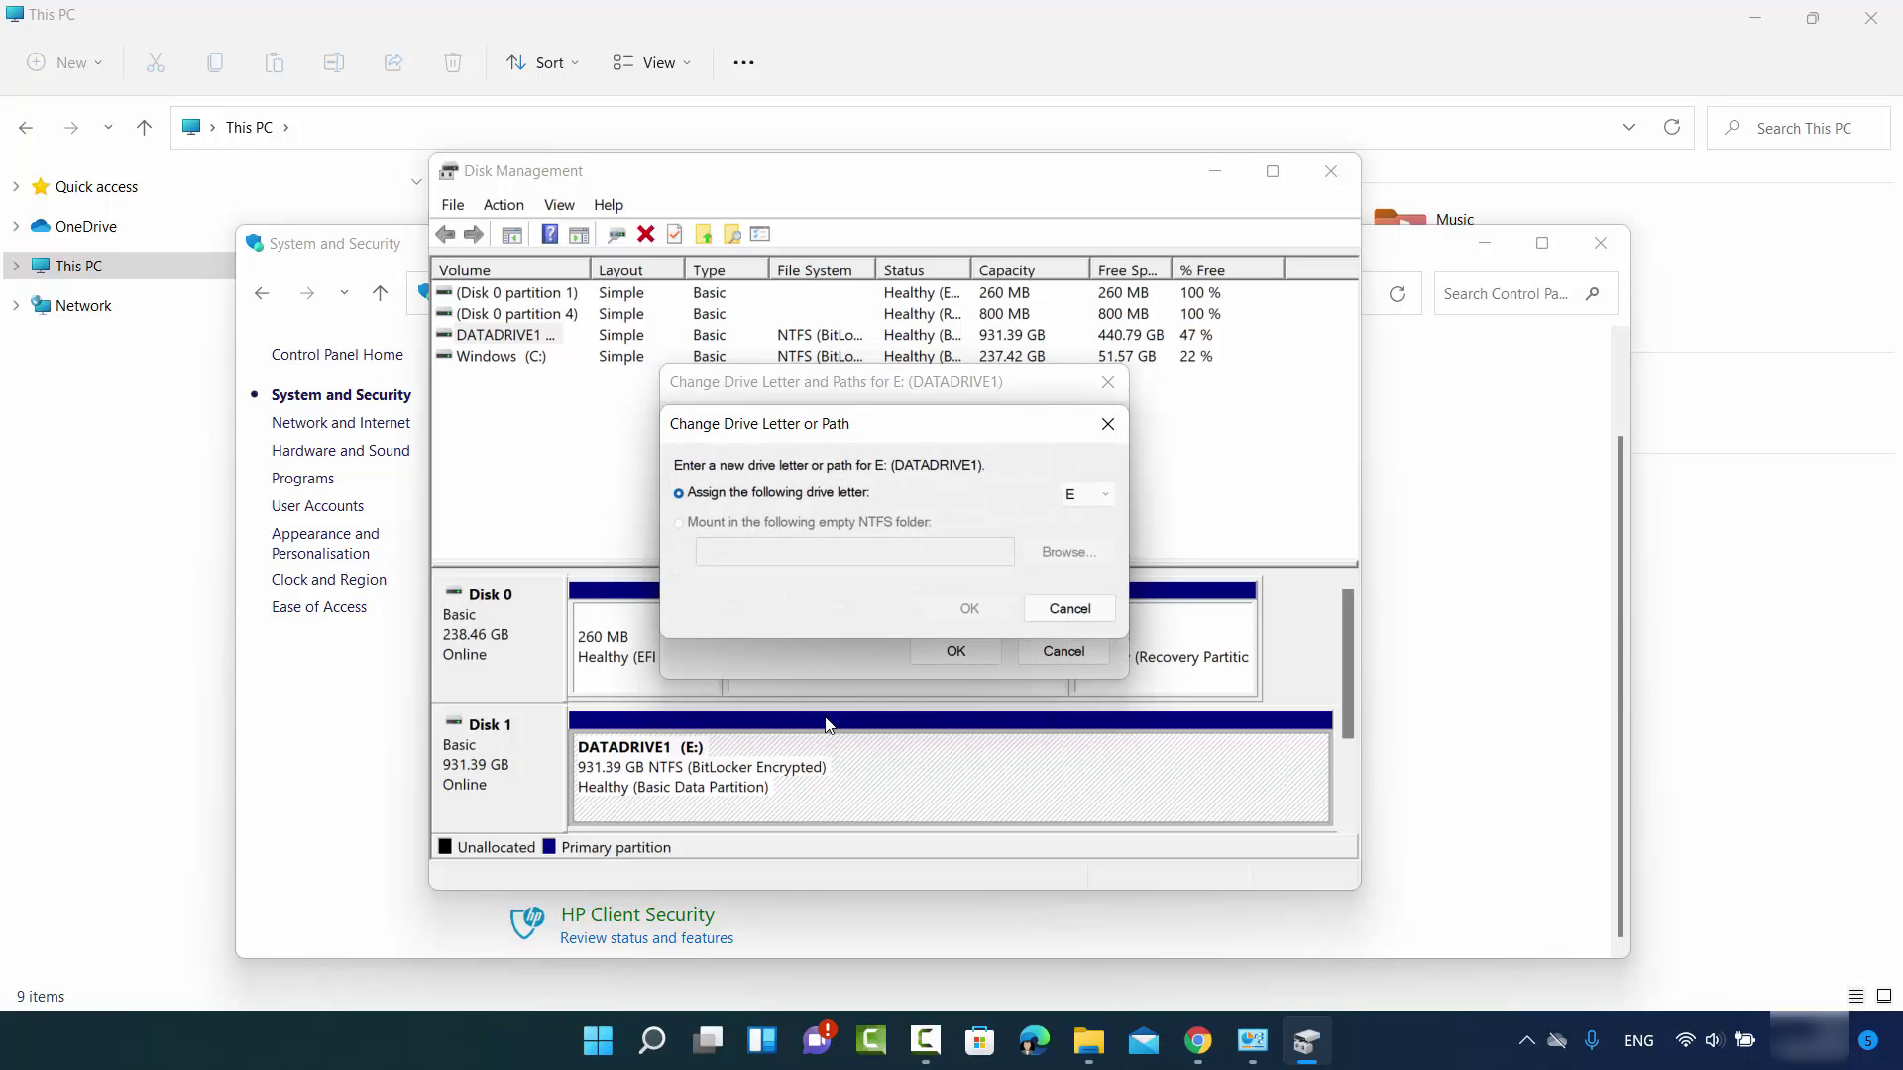
key("Tab")
key("alt+Down")
key("Down")
key("Return")
key("Return")
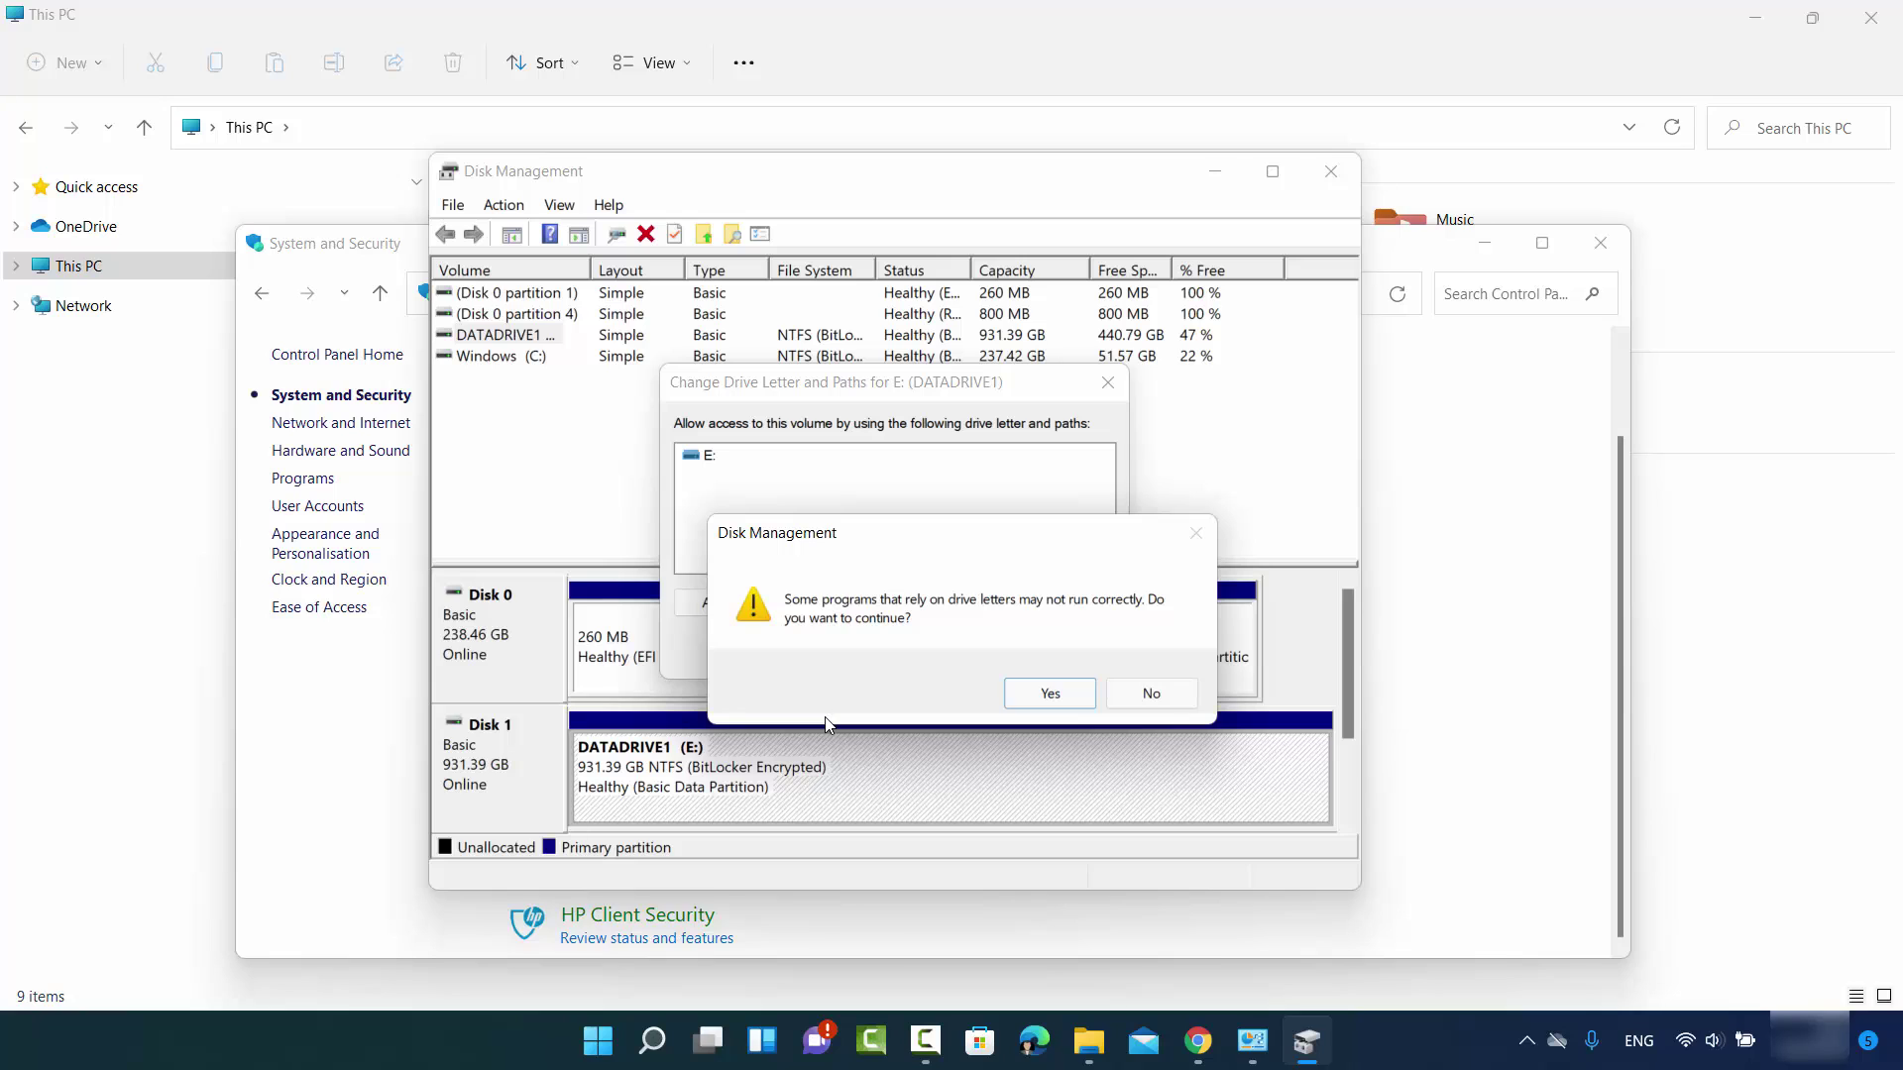
key("Return")
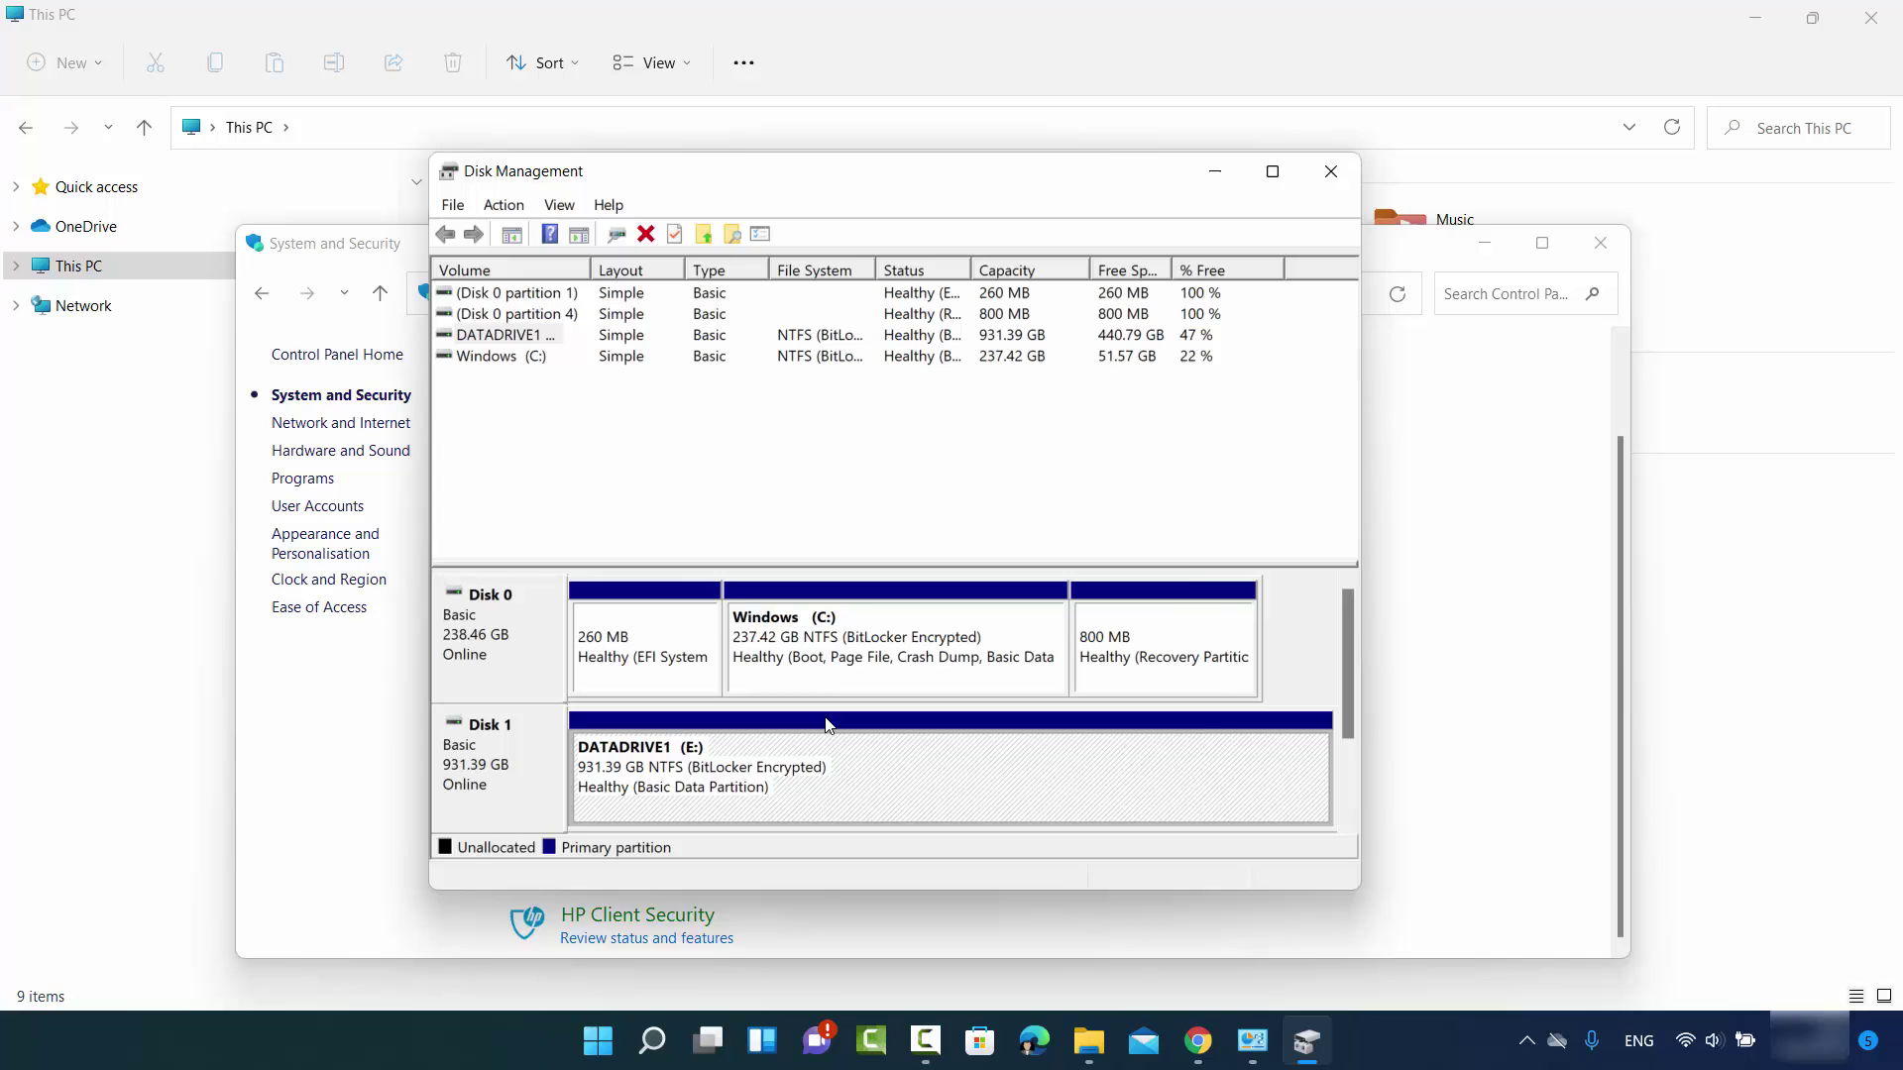
key("Return")
Step: Return to This PC, which lists DATADRIVE1 as D: with 440 GB free
key("alt+Tab")
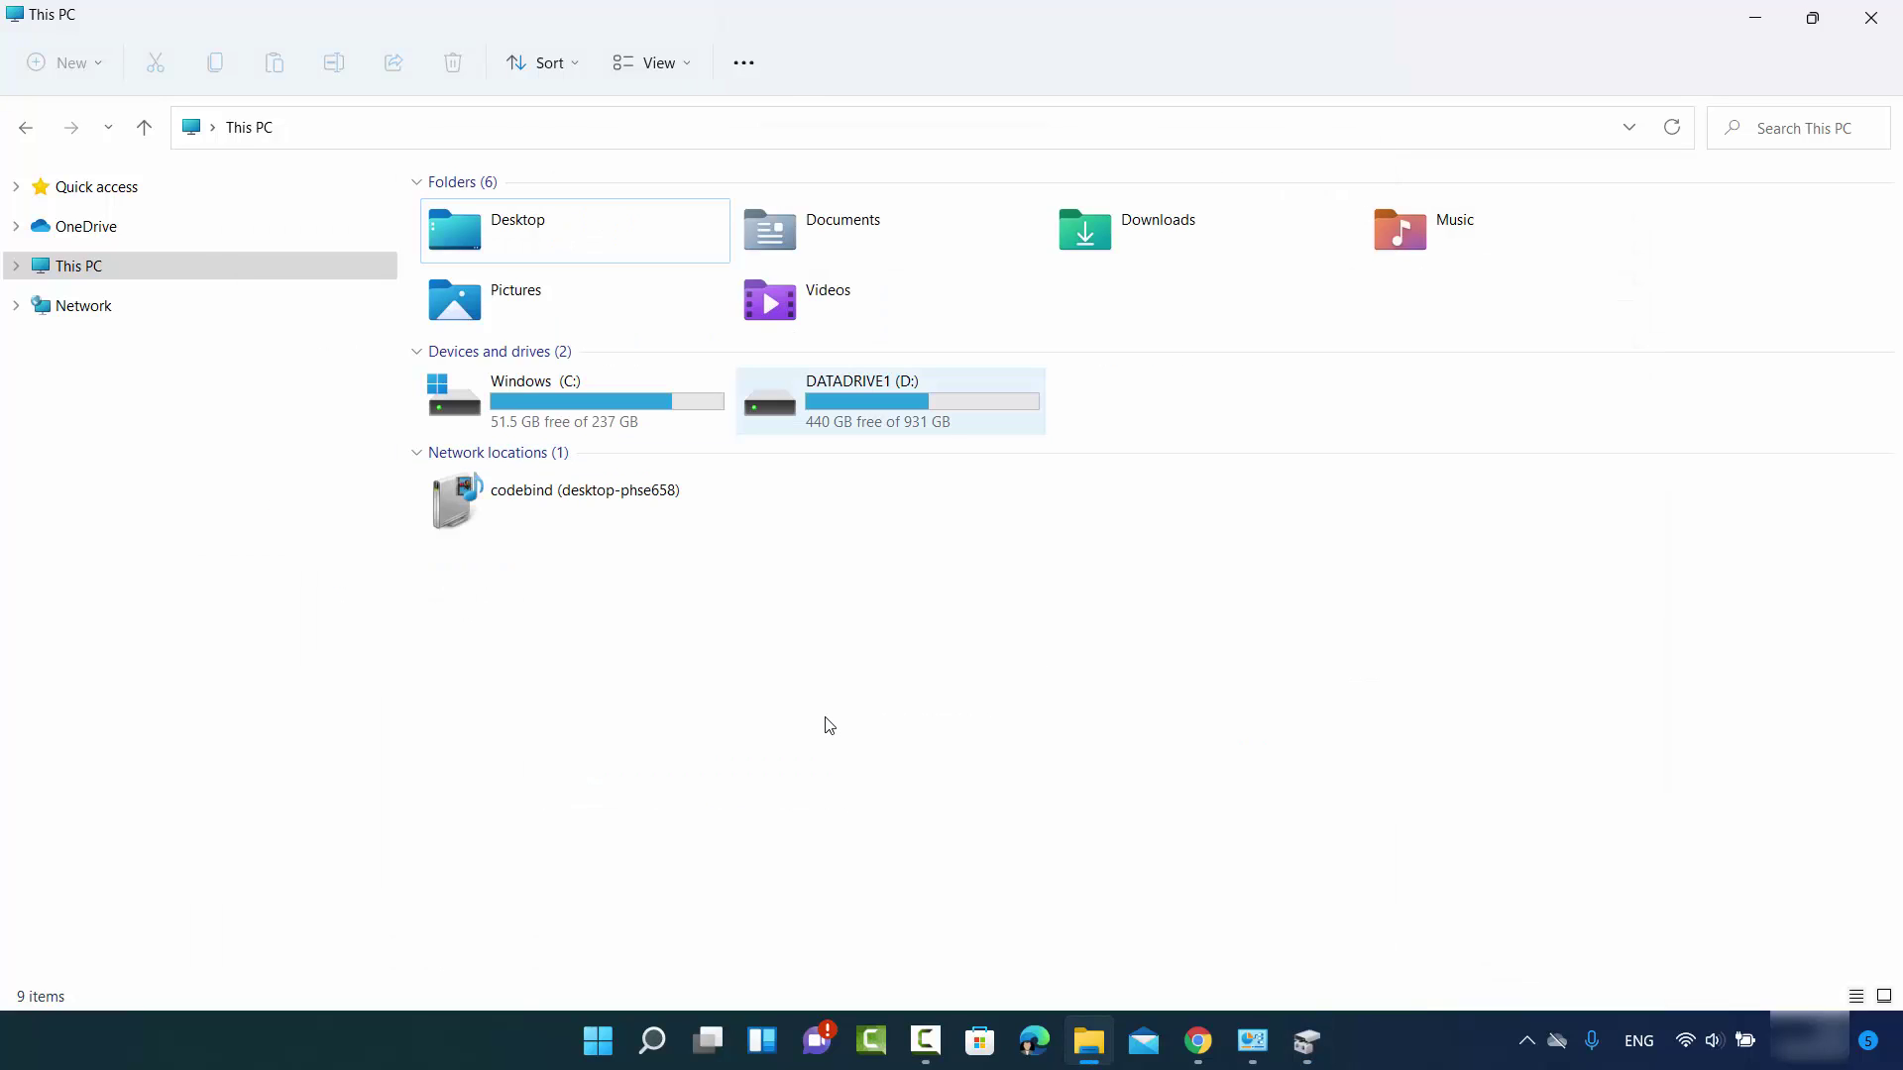